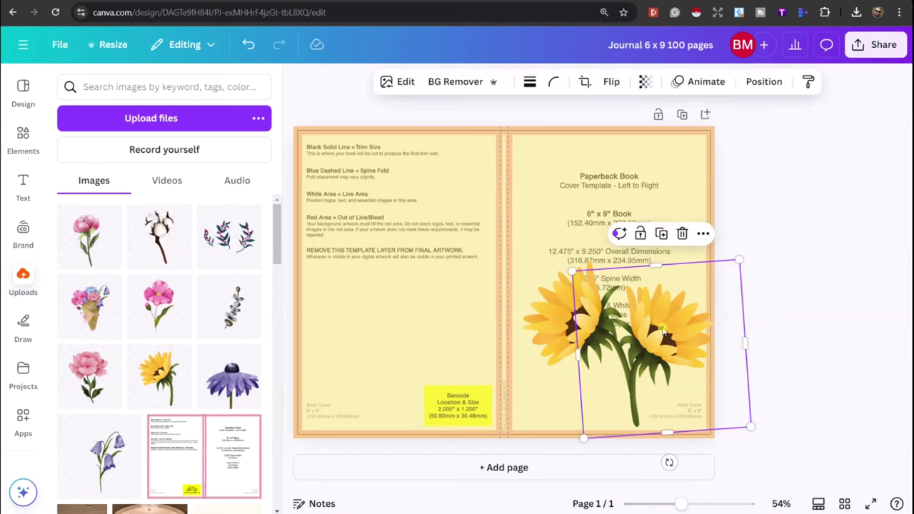
- Group the two sunflower images on the front cover and shift the group slightly up and to the left
{"action": "left_click", "coordinate": [557, 309], "text": "shift"}
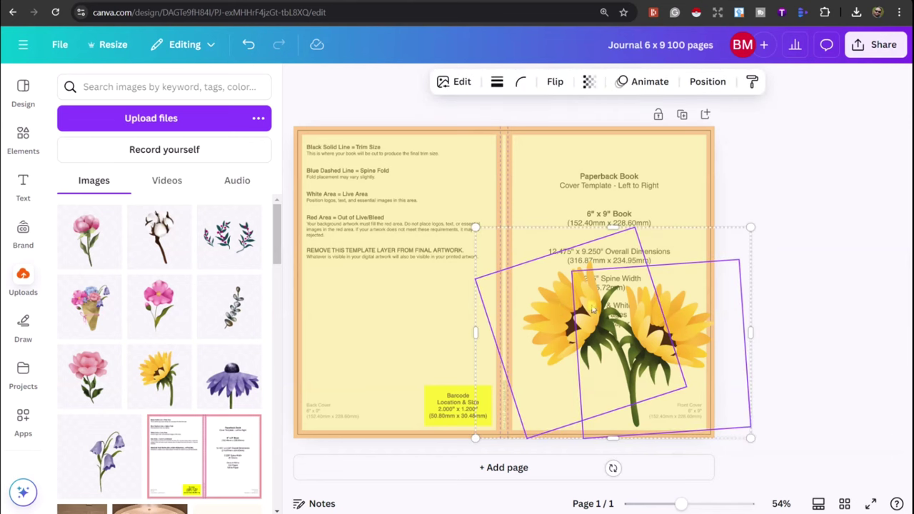
{"action": "left_click", "coordinate": [571, 200]}
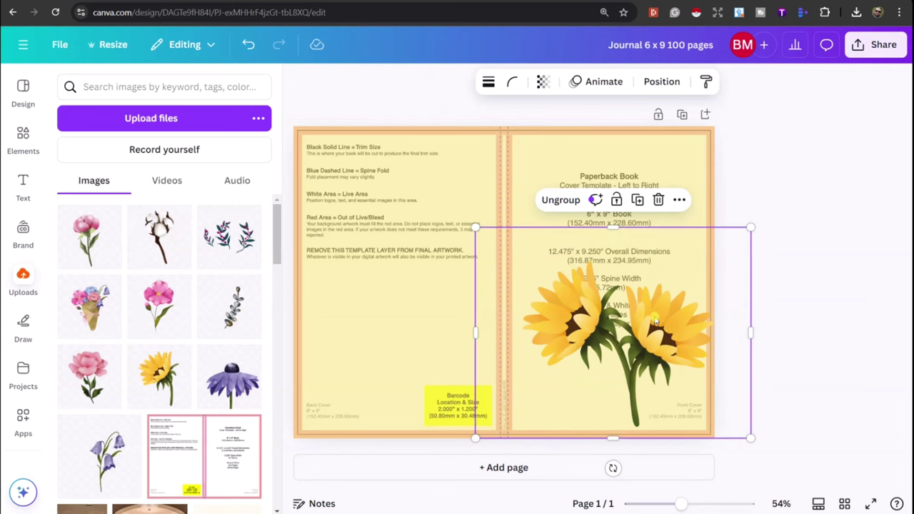
{"action": "mouse_move", "coordinate": [654, 319]}
{"action": "left_mouse_down"}
{"action": "mouse_move", "coordinate": [644, 319]}
{"action": "mouse_move", "coordinate": [648, 303]}
{"action": "left_mouse_up"}
{"action": "left_click", "coordinate": [771, 274]}
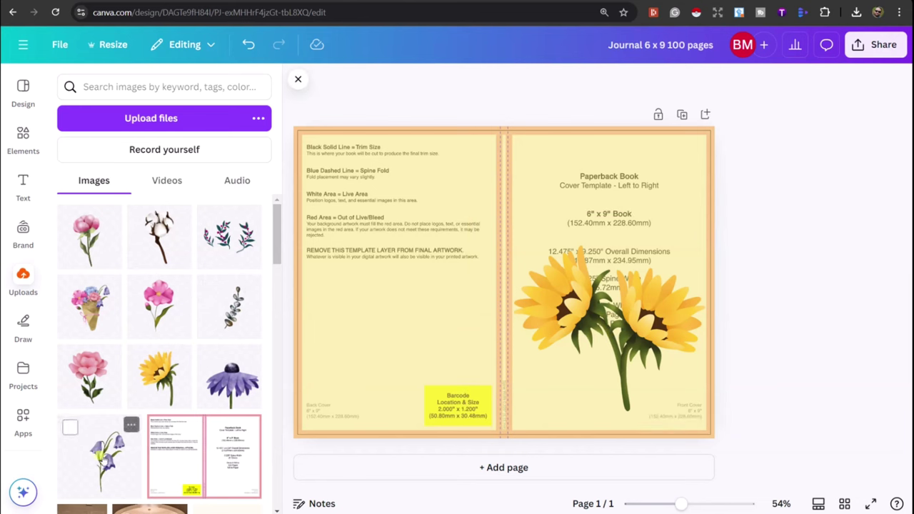
- Add the bluebell image, scale it down and place two copies over the sunflower stems on the front cover
{"action": "left_click", "coordinate": [112, 463]}
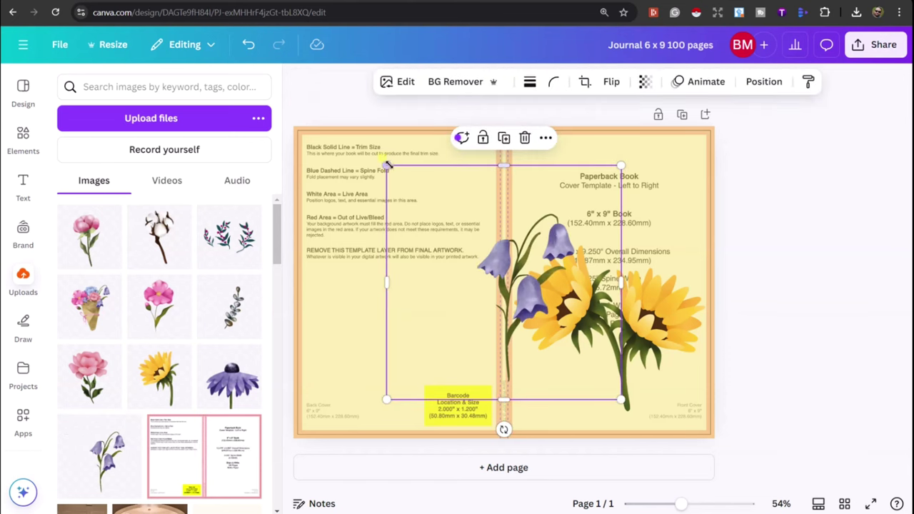
{"action": "left_click_drag", "start_coordinate": [386, 164], "coordinate": [453, 230]}
{"action": "left_click_drag", "start_coordinate": [576, 301], "coordinate": [600, 329]}
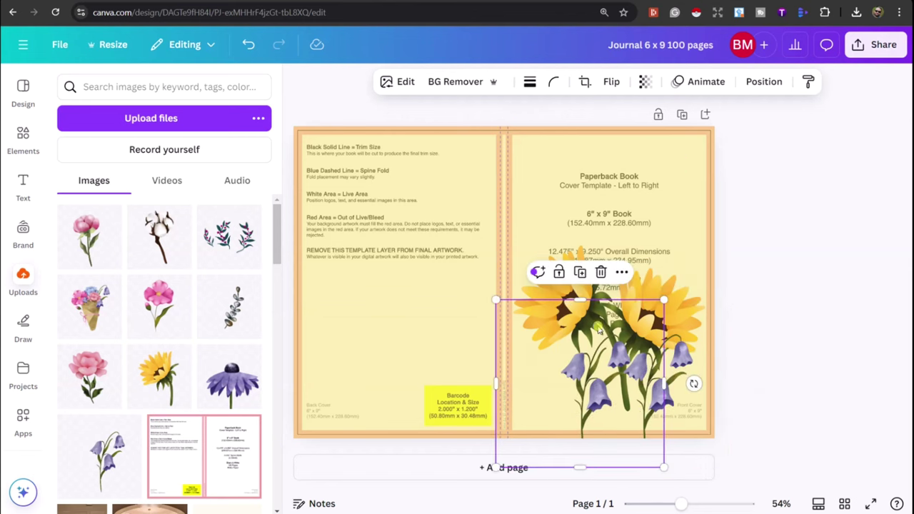
- Enlarge the second bluebell, flip it horizontally and position it beneath the left sunflower
{"action": "left_click_drag", "start_coordinate": [495, 299], "coordinate": [474, 278]}
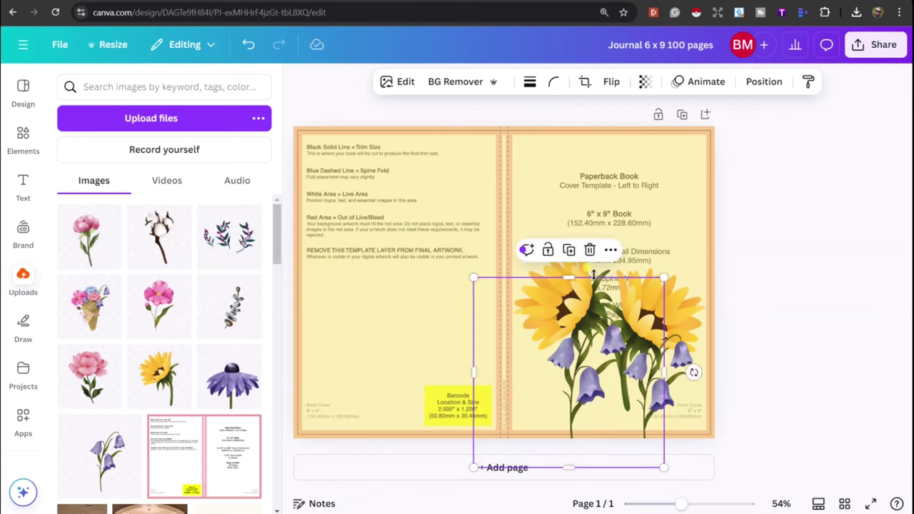
{"action": "left_click", "coordinate": [611, 81]}
{"action": "left_click", "coordinate": [613, 116]}
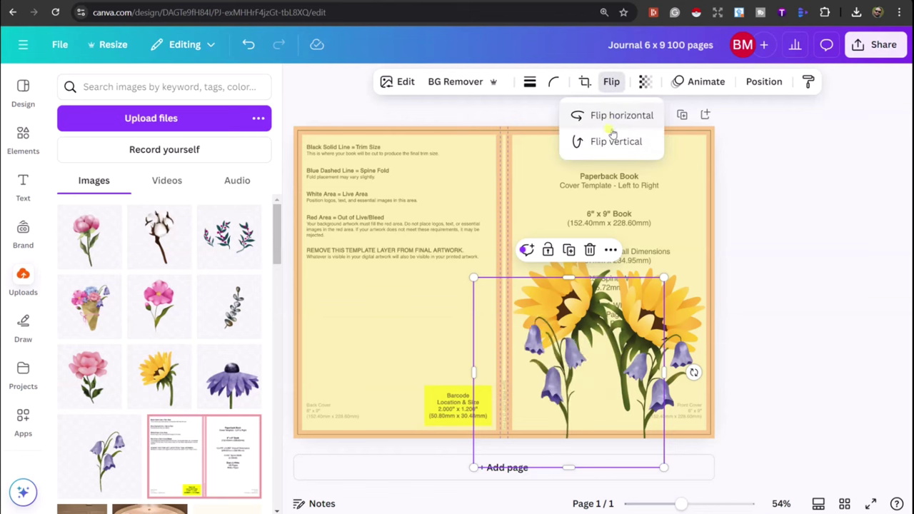
{"action": "left_click", "coordinate": [577, 328]}
{"action": "mouse_move", "coordinate": [589, 359]}
{"action": "left_mouse_down"}
{"action": "mouse_move", "coordinate": [600, 355]}
{"action": "mouse_move", "coordinate": [589, 355]}
{"action": "mouse_move", "coordinate": [593, 378]}
{"action": "mouse_move", "coordinate": [583, 362]}
{"action": "mouse_move", "coordinate": [598, 353]}
{"action": "left_mouse_up"}
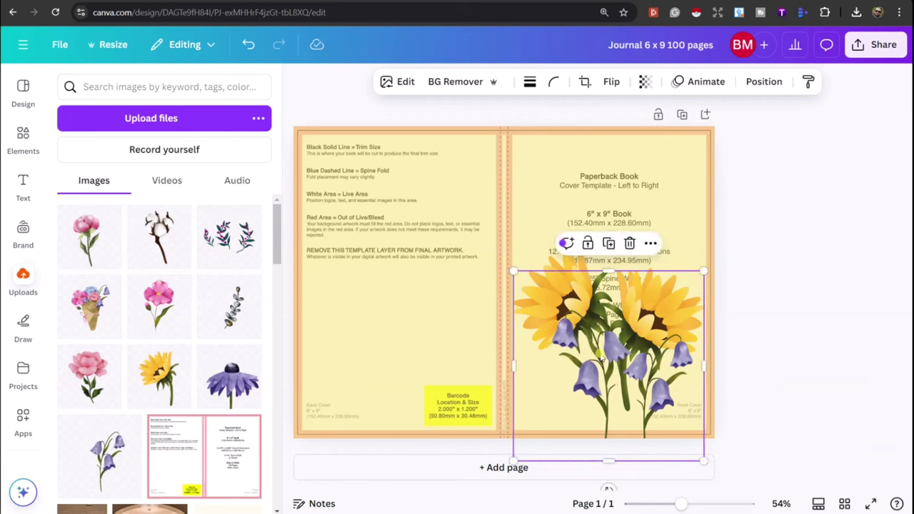
{"action": "left_click", "coordinate": [767, 331]}
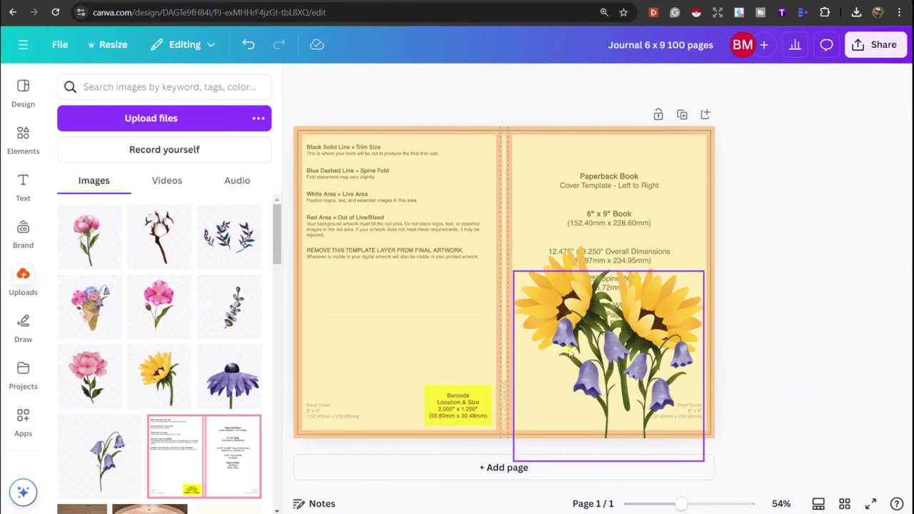
{"action": "left_click", "coordinate": [587, 368]}
{"action": "left_click", "coordinate": [777, 357]}
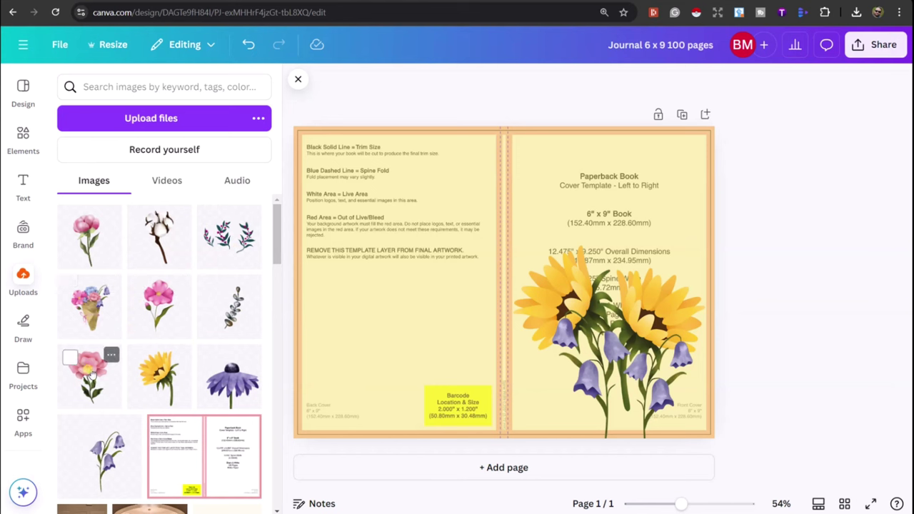
- Add the single pink flower with a bud, scale it down, tilt it counterclockwise and place it in the front cover's lower left corner
{"action": "left_click", "coordinate": [158, 299]}
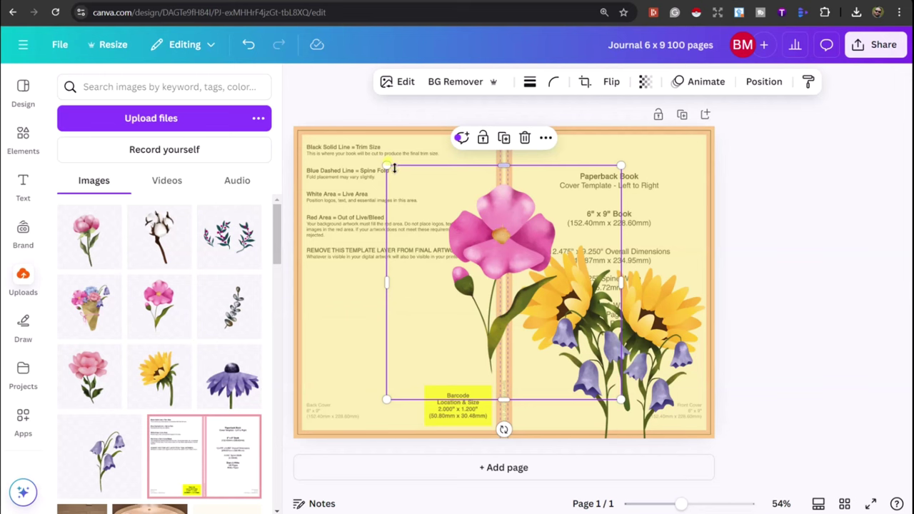
{"action": "left_click_drag", "start_coordinate": [386, 166], "coordinate": [442, 221]}
{"action": "left_click_drag", "start_coordinate": [531, 429], "coordinate": [565, 425]}
{"action": "left_click_drag", "start_coordinate": [537, 342], "coordinate": [570, 430]}
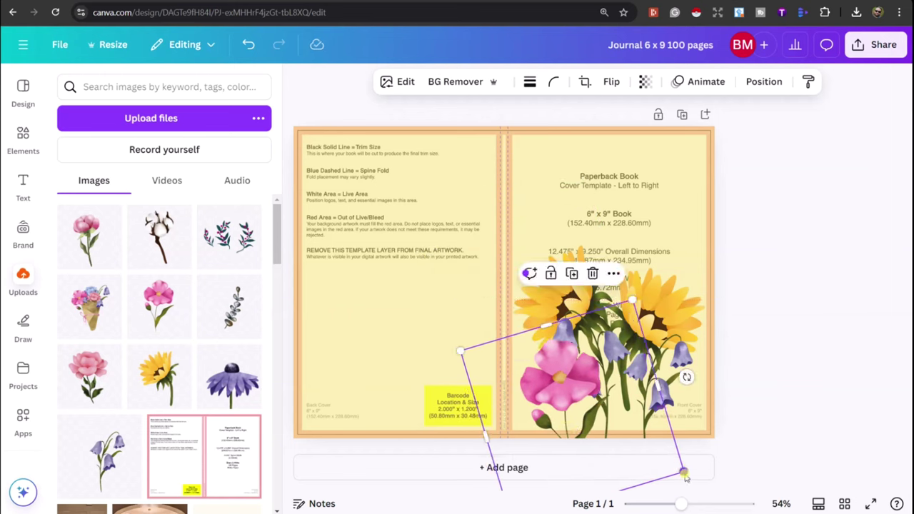
{"action": "left_click_drag", "start_coordinate": [683, 470], "coordinate": [615, 427]}
{"action": "left_click_drag", "start_coordinate": [536, 392], "coordinate": [551, 395]}
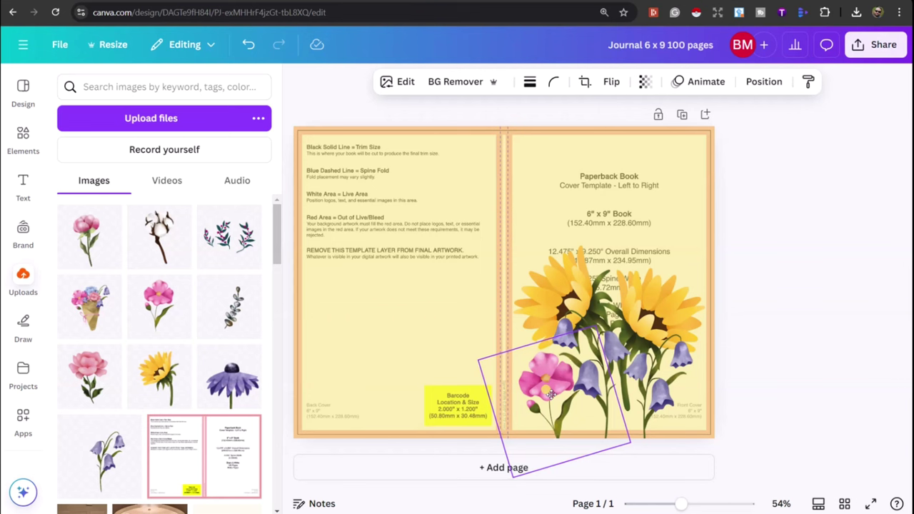
{"action": "left_click_drag", "start_coordinate": [550, 394], "coordinate": [549, 395]}
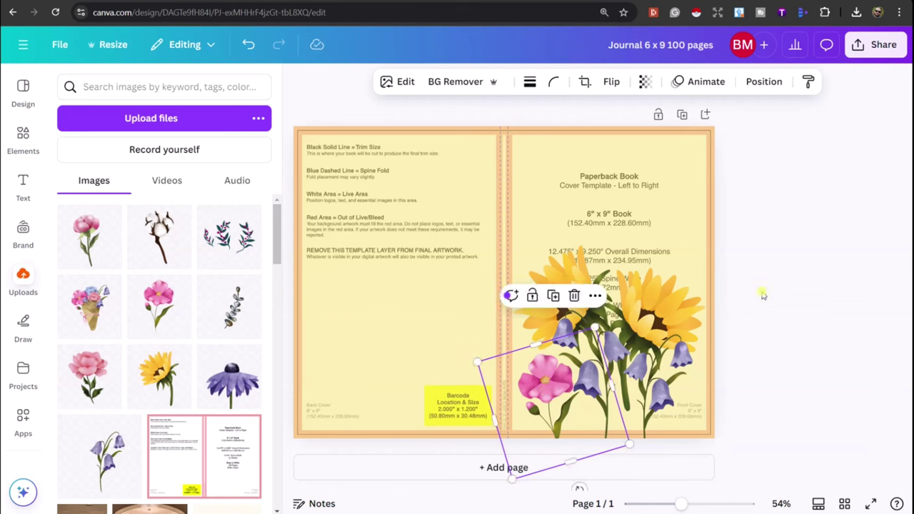
{"action": "left_click", "coordinate": [764, 295]}
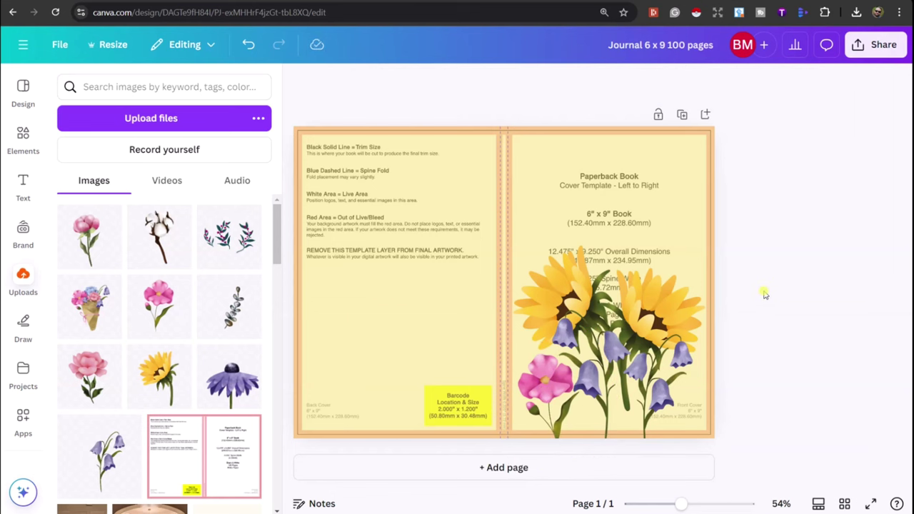
- Set the yellow background shape's transparency to 100 to preview the cover, and lower it to 36 to reveal the template
{"action": "left_click", "coordinate": [634, 161]}
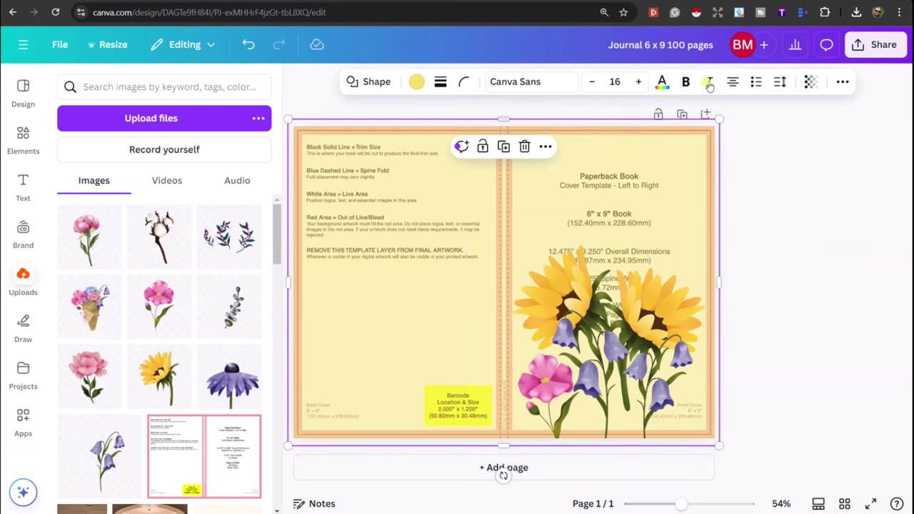
{"action": "left_click", "coordinate": [809, 82]}
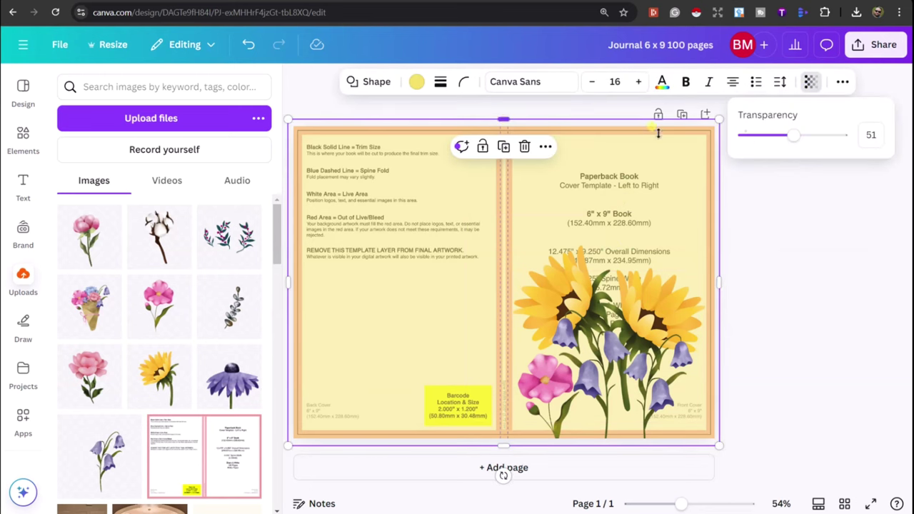
{"action": "left_click_drag", "start_coordinate": [791, 135], "coordinate": [878, 146]}
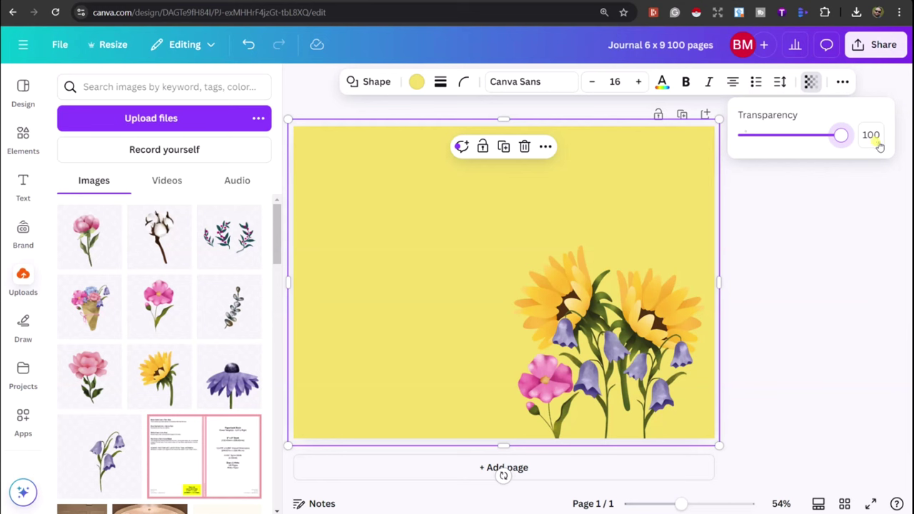
{"action": "left_click_drag", "start_coordinate": [879, 145], "coordinate": [776, 136]}
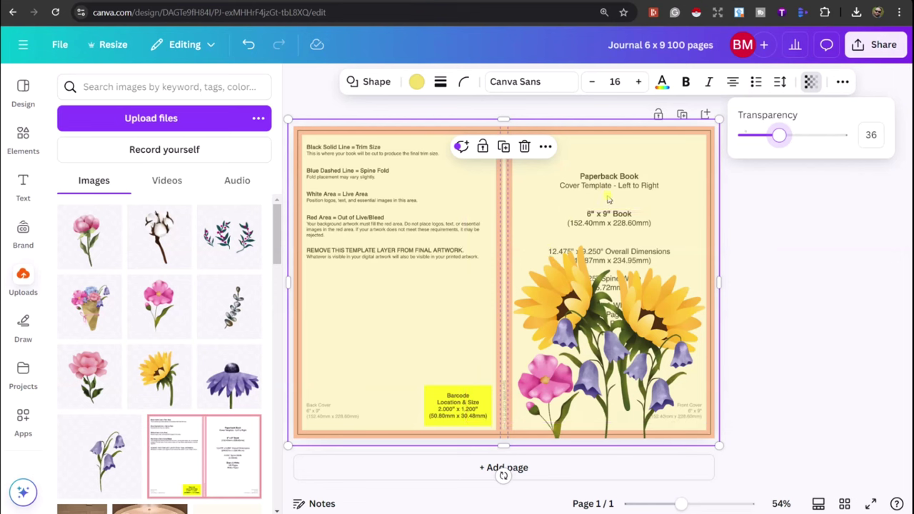
- Add a heading text box, enter "Notebook" in it and clear that text
{"action": "left_click", "coordinate": [24, 182]}
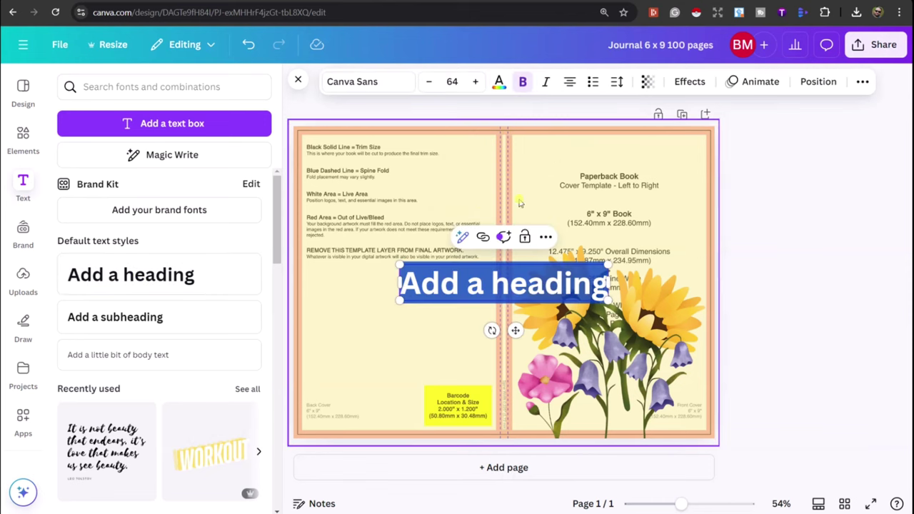
{"action": "type", "text": "Notebook"}
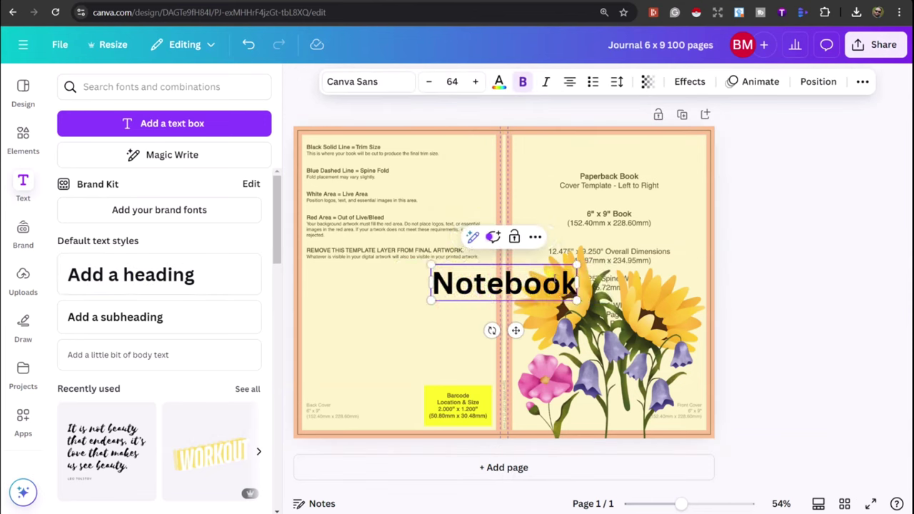
{"action": "key", "text": "BackSpace"}
{"action": "key", "text": "BackSpace"}
{"action": "key", "text": "BackSpace"}
{"action": "key", "text": "BackSpace"}
{"action": "key", "text": "BackSpace"}
{"action": "key", "text": "BackSpace"}
{"action": "key", "text": "BackSpace"}
{"action": "key", "text": "BackSpace"}
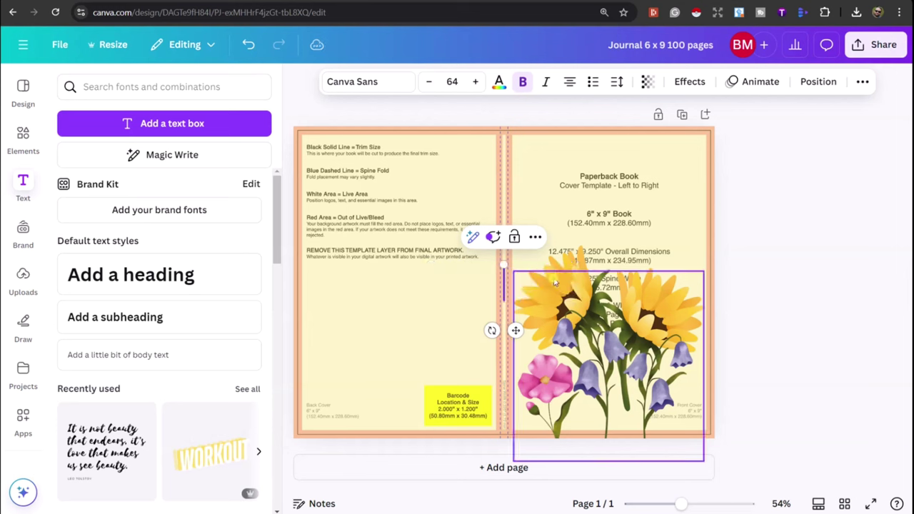
- Enter "Journal" as the heading text and move it to the upper part of the front cover
{"action": "type", "text": "Journal"}
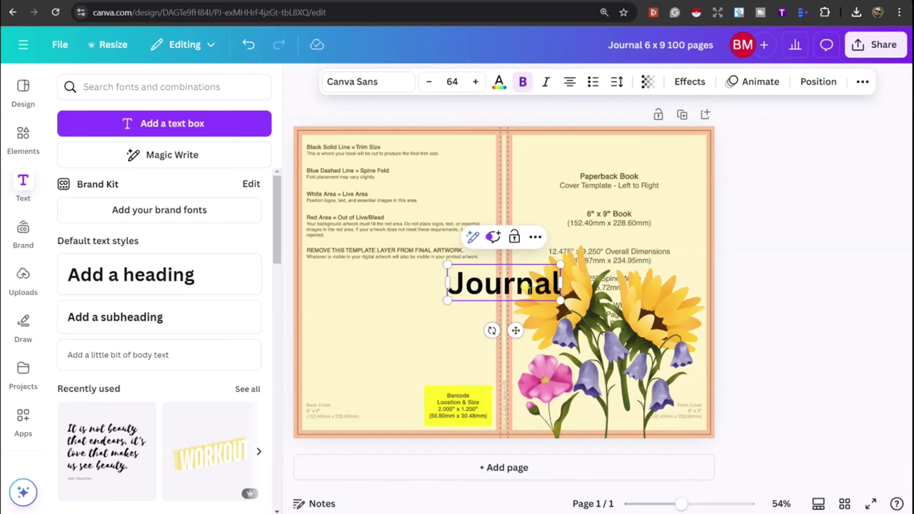
{"action": "left_click_drag", "start_coordinate": [515, 330], "coordinate": [617, 241]}
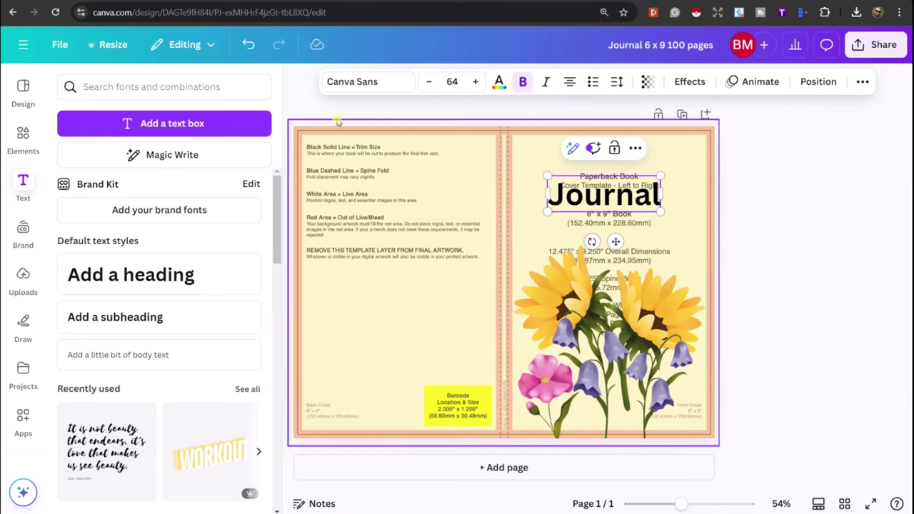
- Change the "Journal" heading's font to the uploaded Angista Script Regular
{"action": "left_click", "coordinate": [401, 83]}
{"action": "left_click", "coordinate": [385, 82]}
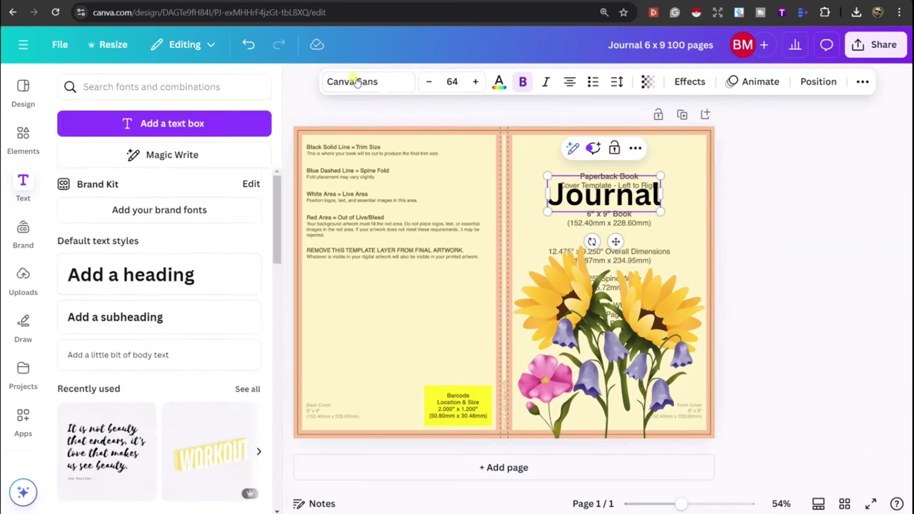
{"action": "left_click", "coordinate": [378, 85]}
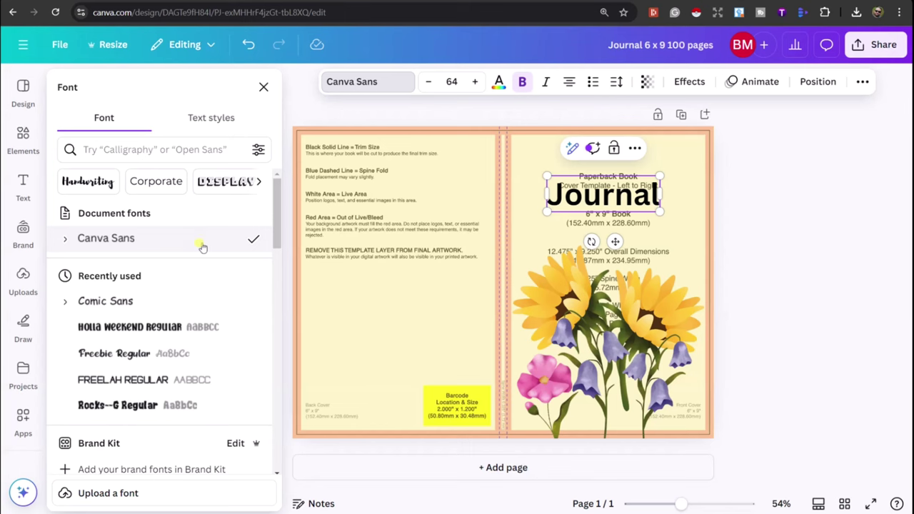
{"action": "scroll", "coordinate": [203, 247], "scroll_direction": "down", "scroll_amount": 3}
{"action": "scroll", "coordinate": [143, 264], "scroll_direction": "down", "scroll_amount": 1}
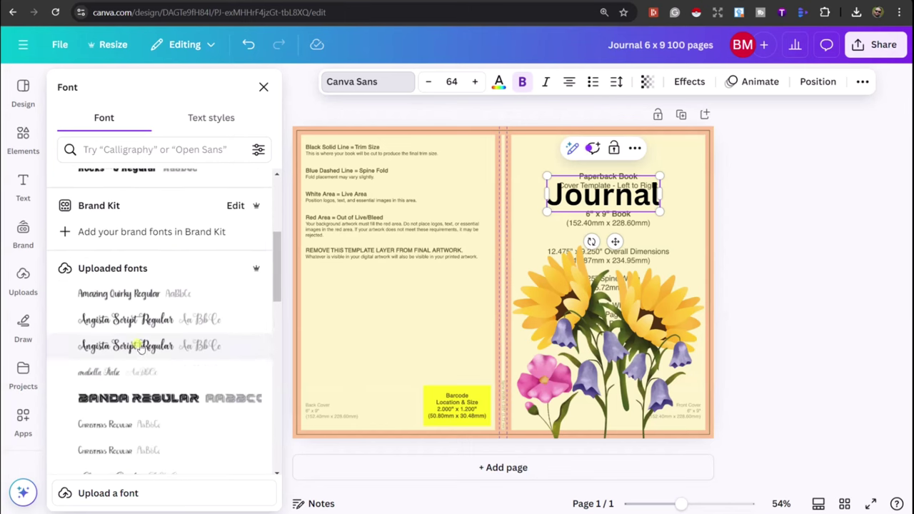
{"action": "left_click", "coordinate": [136, 322]}
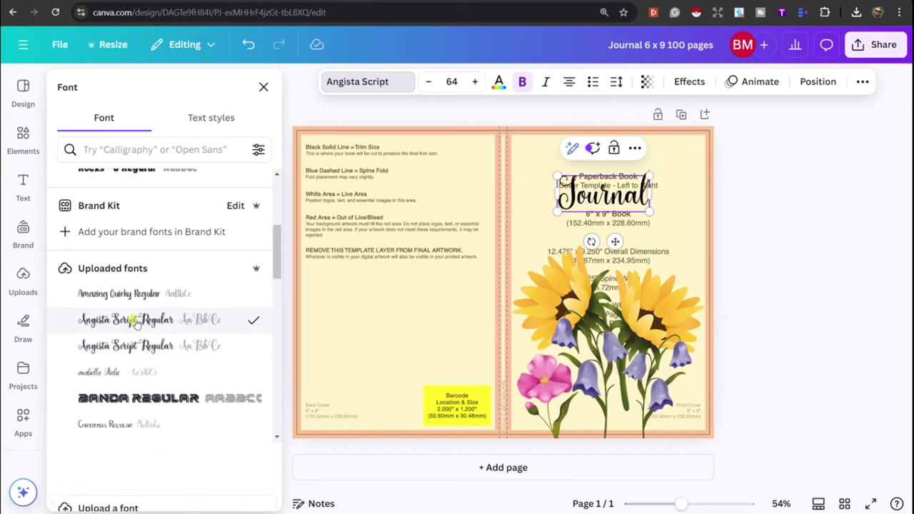
- Enlarge the "Journal" heading to font size 116 so it nearly spans the front cover's width above the flowers
{"action": "left_click_drag", "start_coordinate": [555, 174], "coordinate": [525, 161]}
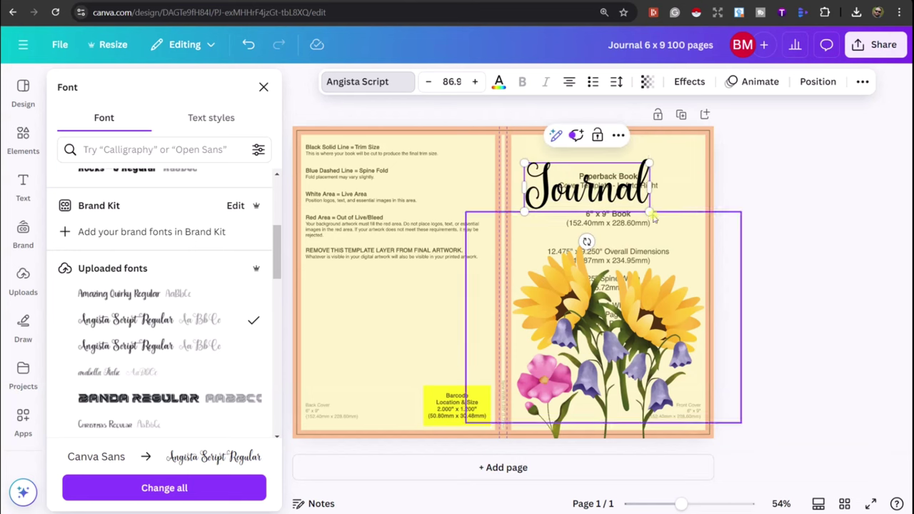
{"action": "left_click_drag", "start_coordinate": [649, 214], "coordinate": [689, 235]}
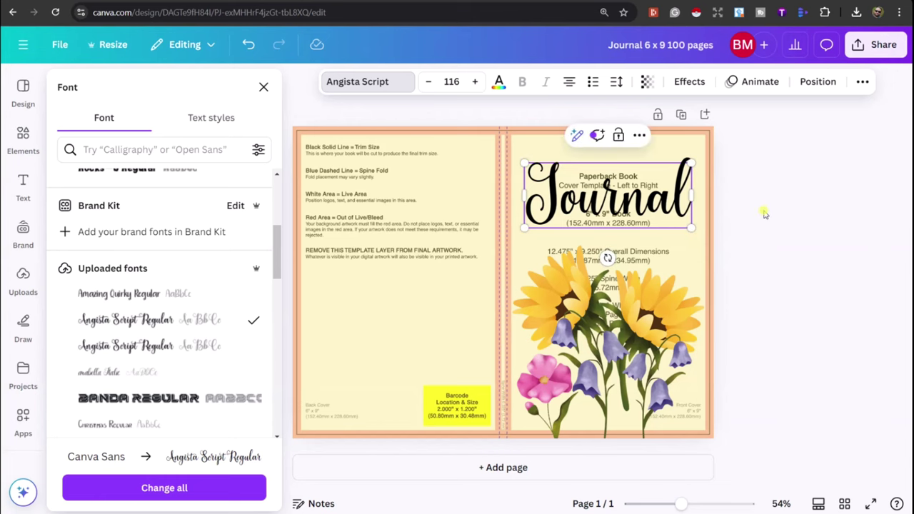
{"action": "key", "text": "Escape"}
{"action": "left_click", "coordinate": [808, 210]}
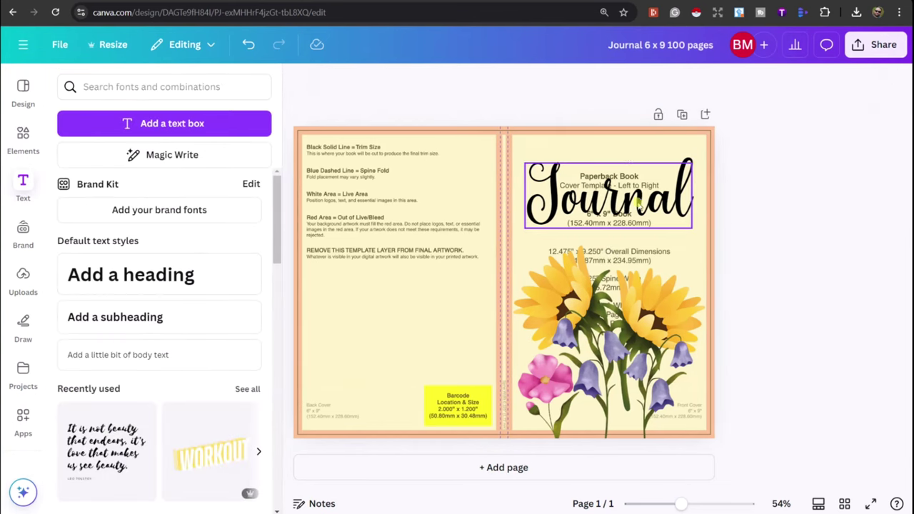
- Set the yellow background shape's transparency to 100 so it hides the template
{"action": "left_click", "coordinate": [369, 148]}
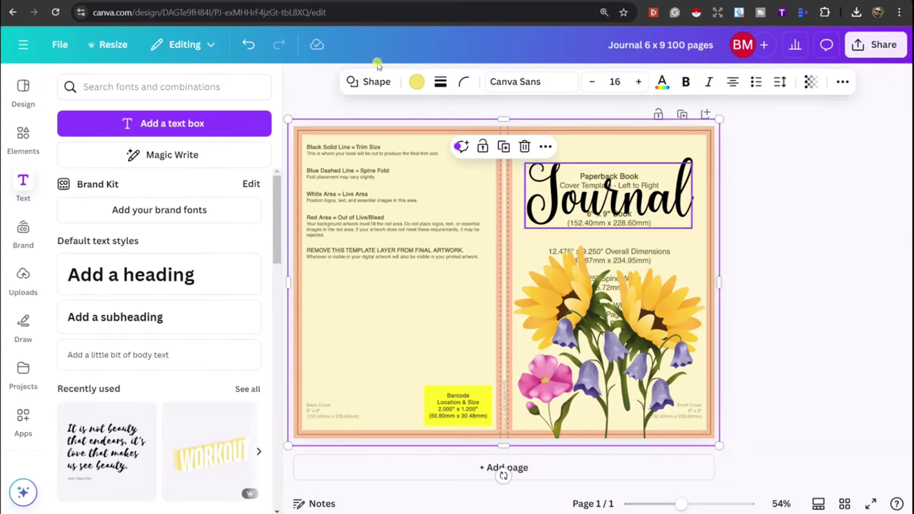
{"action": "left_click", "coordinate": [807, 83]}
{"action": "left_click_drag", "start_coordinate": [781, 137], "coordinate": [849, 146]}
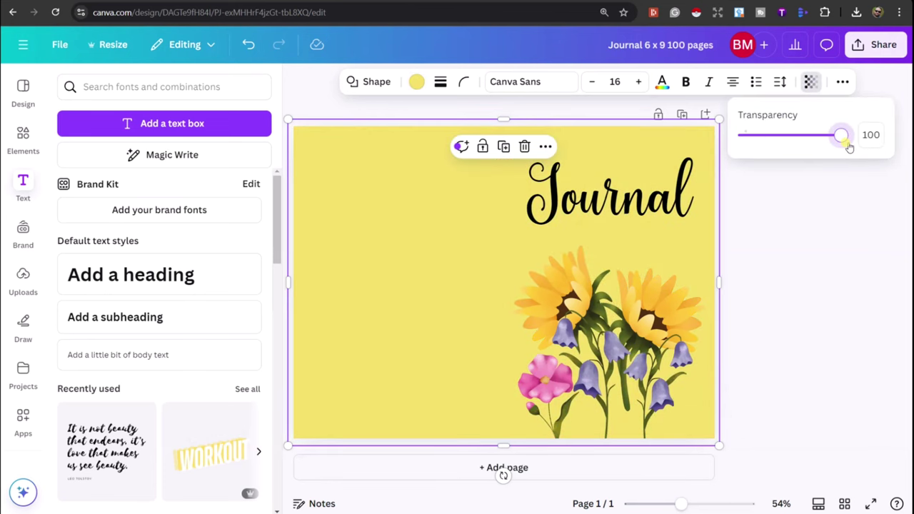
{"action": "left_click", "coordinate": [795, 241]}
- Rotate the "Journal" heading slightly clockwise above the flowers
{"action": "left_click", "coordinate": [616, 211]}
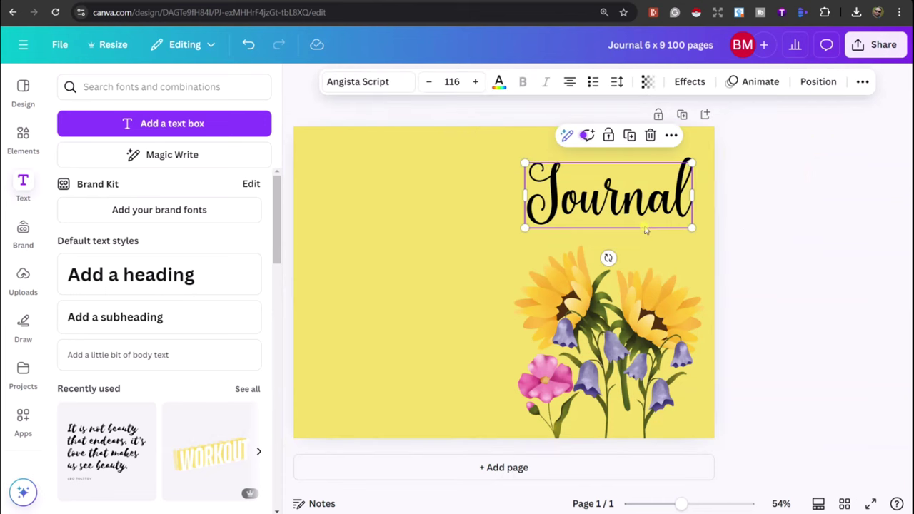
{"action": "left_click_drag", "start_coordinate": [609, 257], "coordinate": [602, 260]}
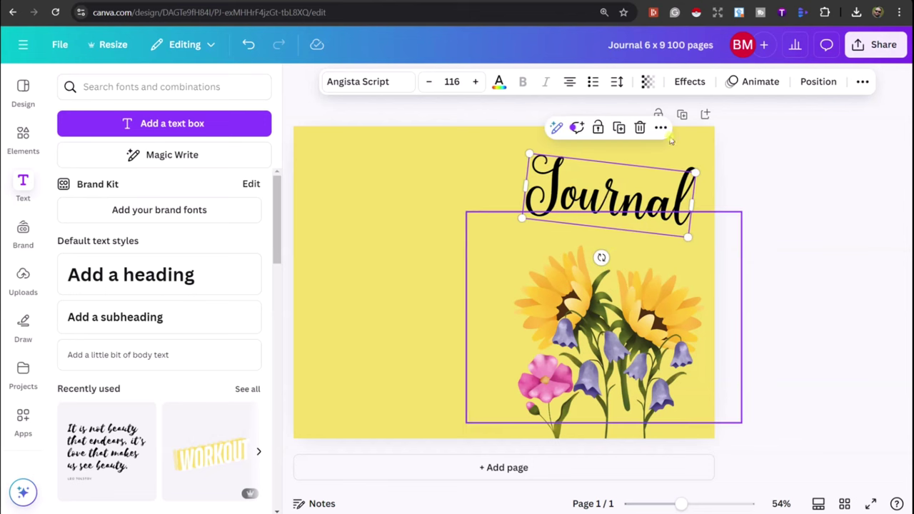
- Apply the Lift text effect to the "Journal" heading with an intensity of 47
{"action": "left_click", "coordinate": [688, 82]}
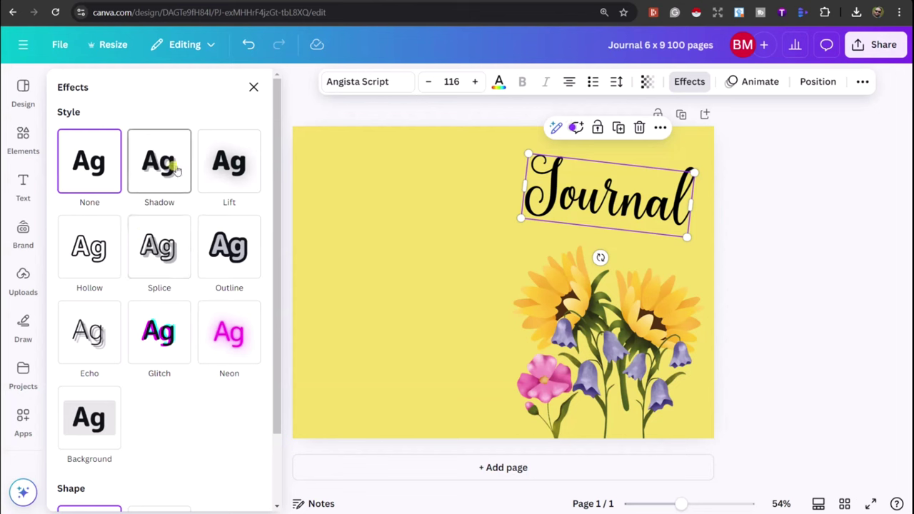
{"action": "left_click", "coordinate": [234, 170]}
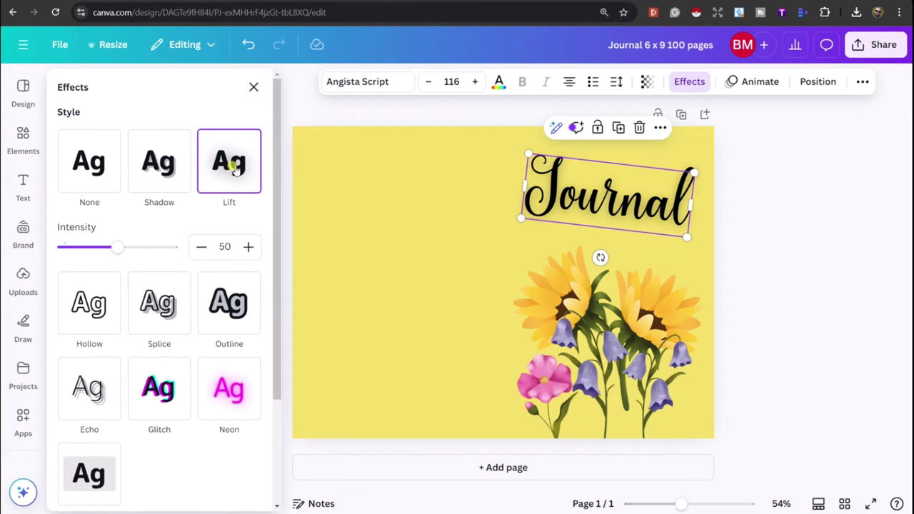
{"action": "mouse_move", "coordinate": [118, 247]}
{"action": "left_mouse_down"}
{"action": "mouse_move", "coordinate": [160, 257]}
{"action": "mouse_move", "coordinate": [99, 251]}
{"action": "mouse_move", "coordinate": [115, 256]}
{"action": "left_mouse_up"}
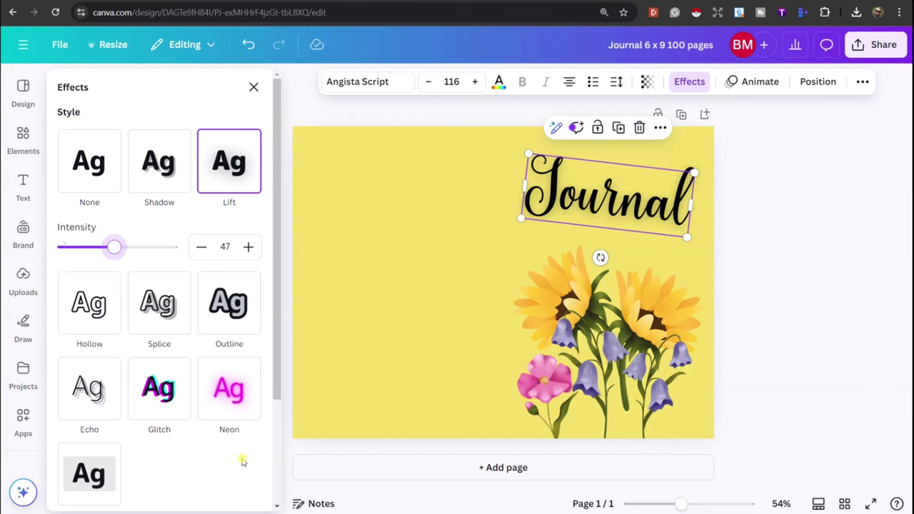
- Apply the Curve shape to the "Journal" heading and set its curve amount to 56
{"action": "left_click_drag", "start_coordinate": [279, 329], "coordinate": [279, 420]}
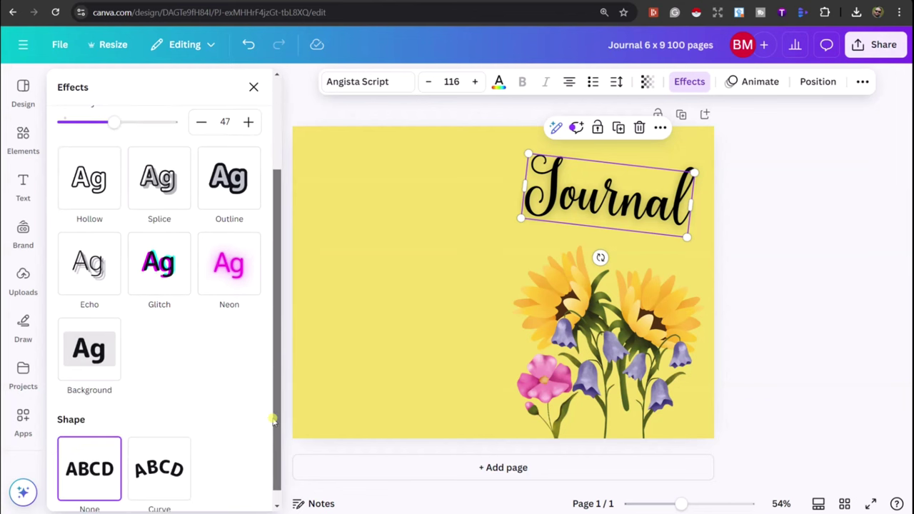
{"action": "left_click", "coordinate": [165, 463]}
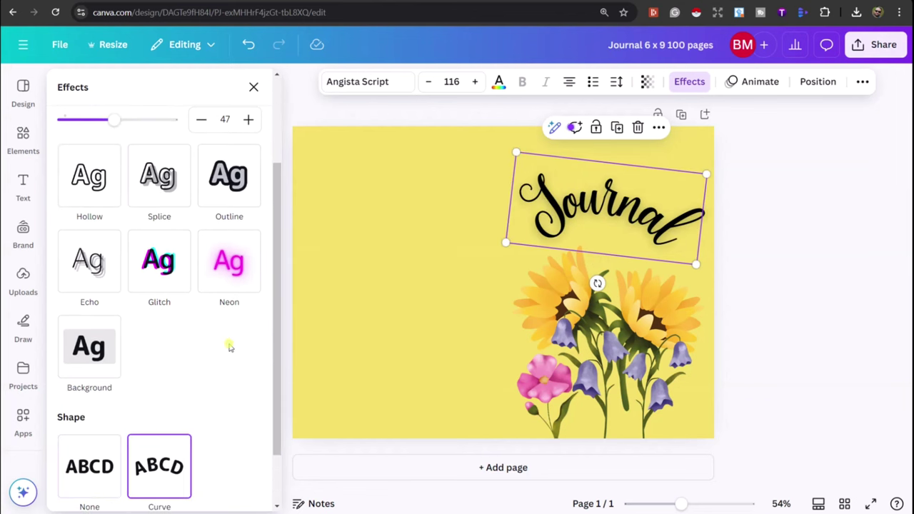
{"action": "scroll", "coordinate": [281, 374], "scroll_direction": "down", "scroll_amount": 1}
{"action": "mouse_move", "coordinate": [166, 490]}
{"action": "left_mouse_down"}
{"action": "mouse_move", "coordinate": [135, 493]}
{"action": "mouse_move", "coordinate": [149, 492]}
{"action": "left_mouse_up"}
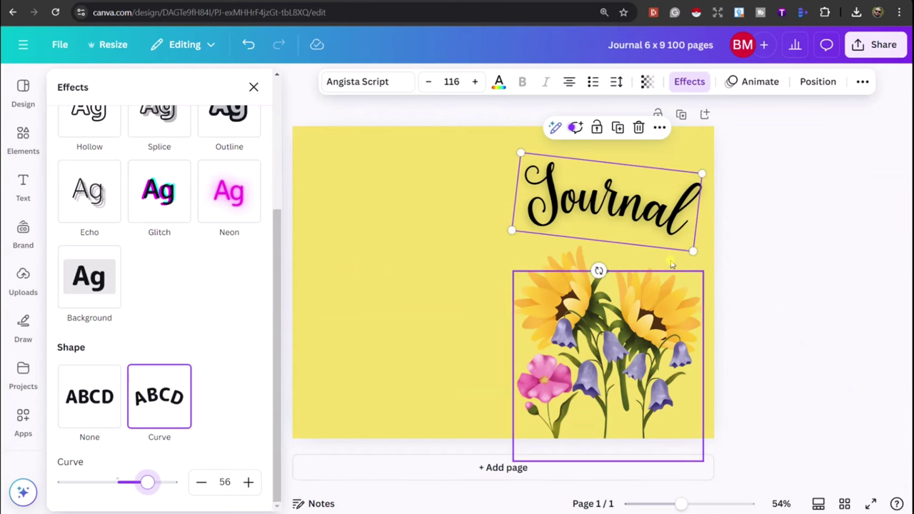
- Rotate the curved "Journal" heading back to level above the flowers
{"action": "key", "text": "Escape"}
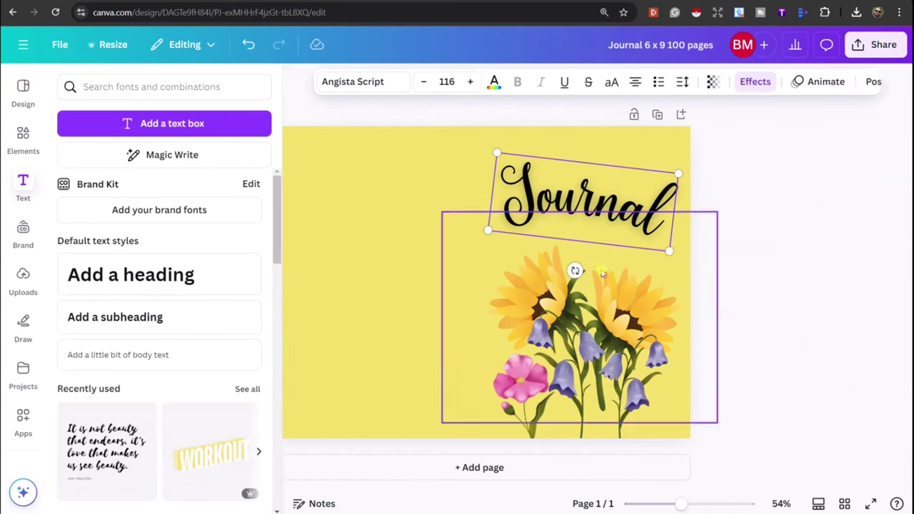
{"action": "left_click_drag", "start_coordinate": [600, 270], "coordinate": [608, 276]}
{"action": "left_click", "coordinate": [784, 169]}
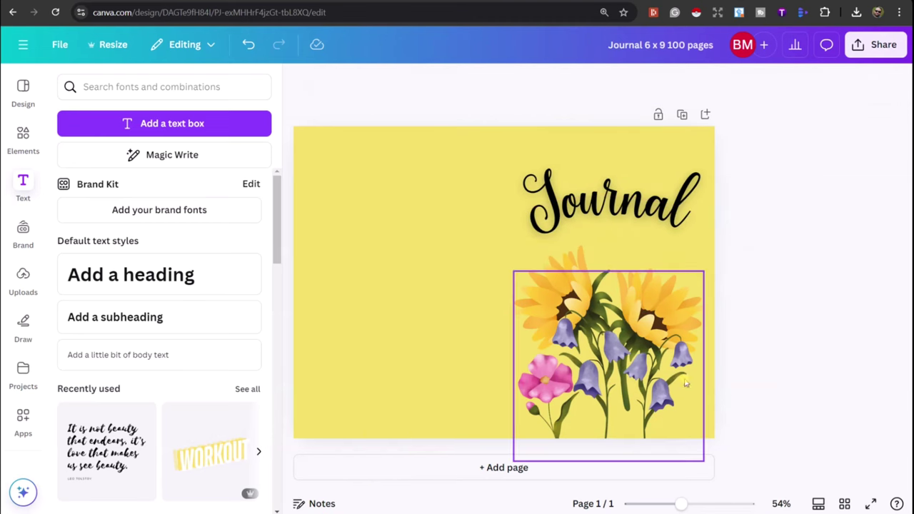
- Lower the yellow background shape's transparency to 46 so the cover template shows through
{"action": "left_click", "coordinate": [457, 199]}
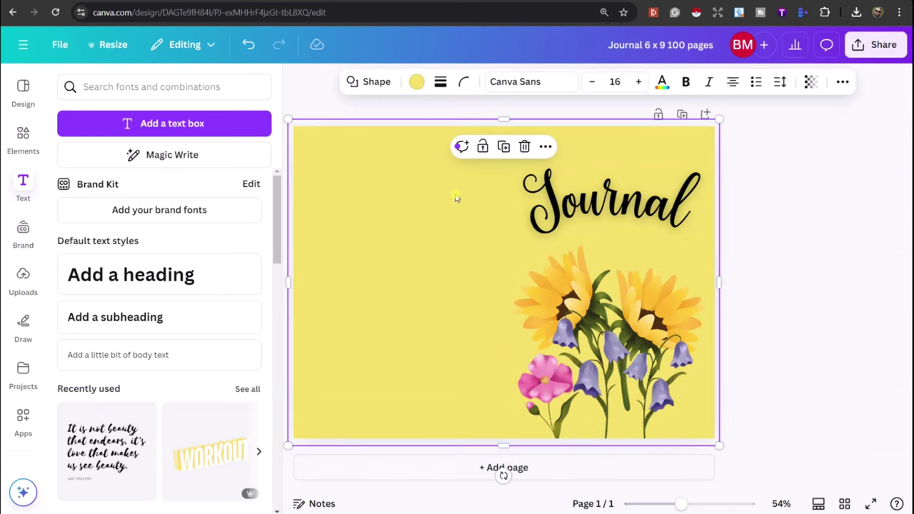
{"action": "left_click", "coordinate": [809, 81]}
{"action": "left_click_drag", "start_coordinate": [843, 144], "coordinate": [791, 145]}
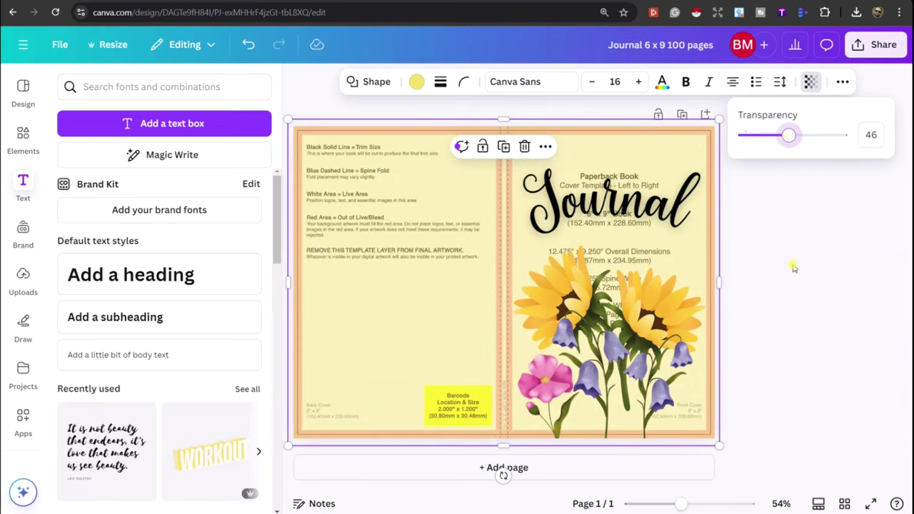
{"action": "left_click", "coordinate": [525, 198]}
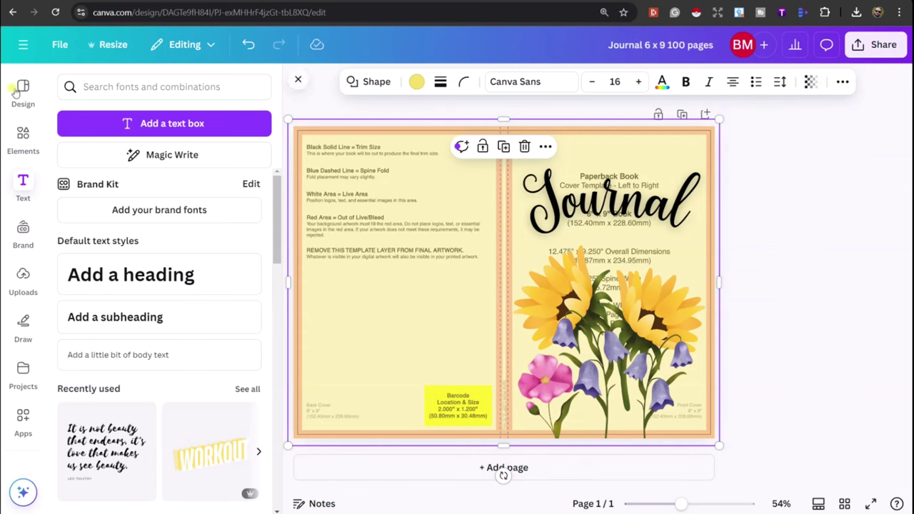
- Add a square shape and narrow it to a strip covering the width of the template's spine area
{"action": "left_click", "coordinate": [23, 138]}
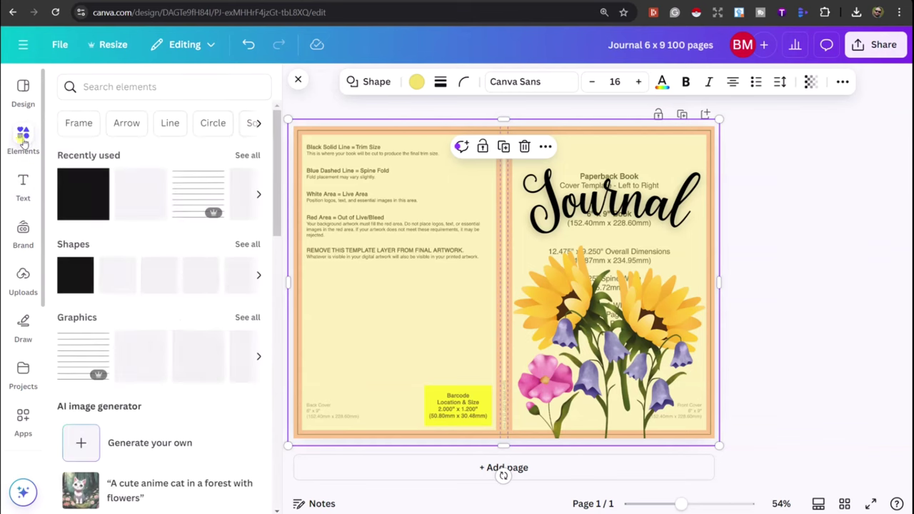
{"action": "left_click", "coordinate": [75, 275]}
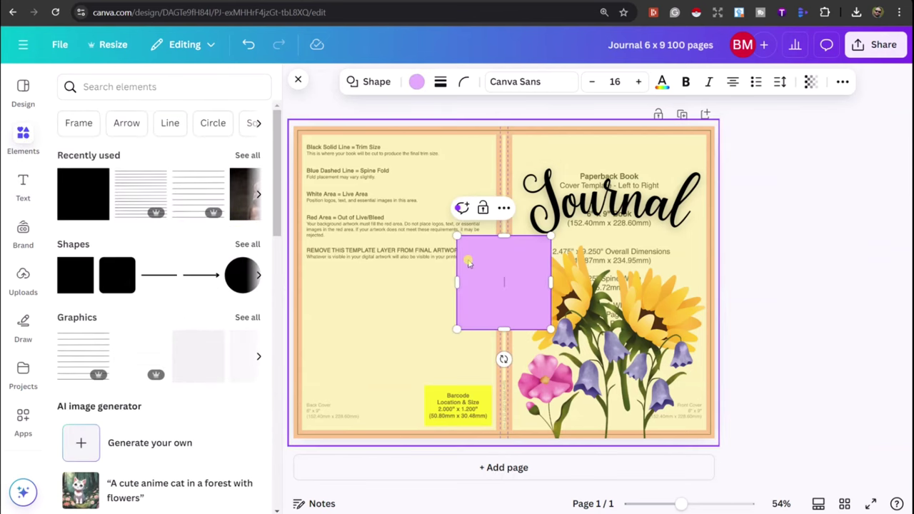
{"action": "left_click_drag", "start_coordinate": [549, 281], "coordinate": [513, 281]}
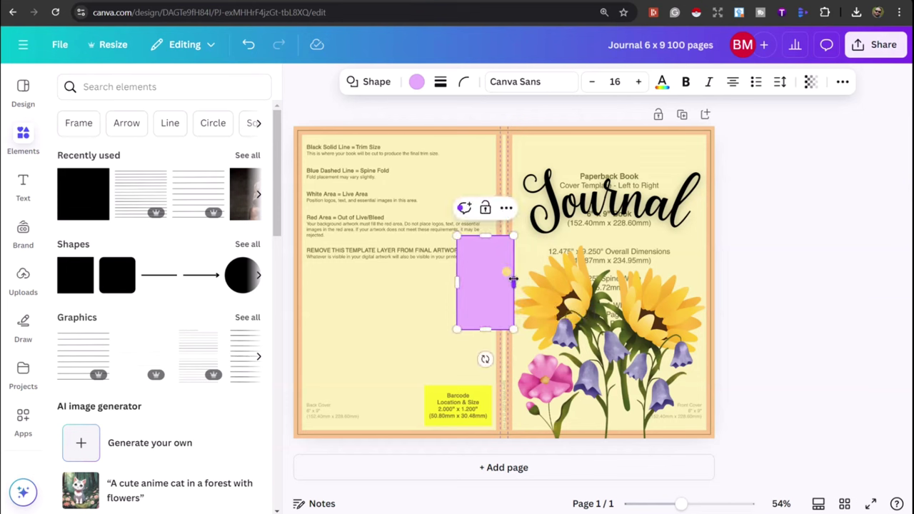
{"action": "left_click_drag", "start_coordinate": [457, 282], "coordinate": [494, 285]}
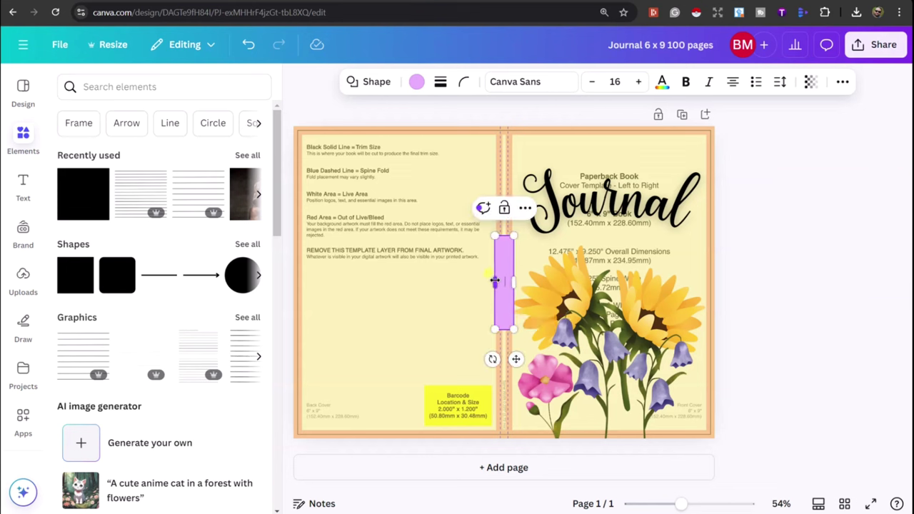
{"action": "left_click_drag", "start_coordinate": [494, 282], "coordinate": [492, 283]}
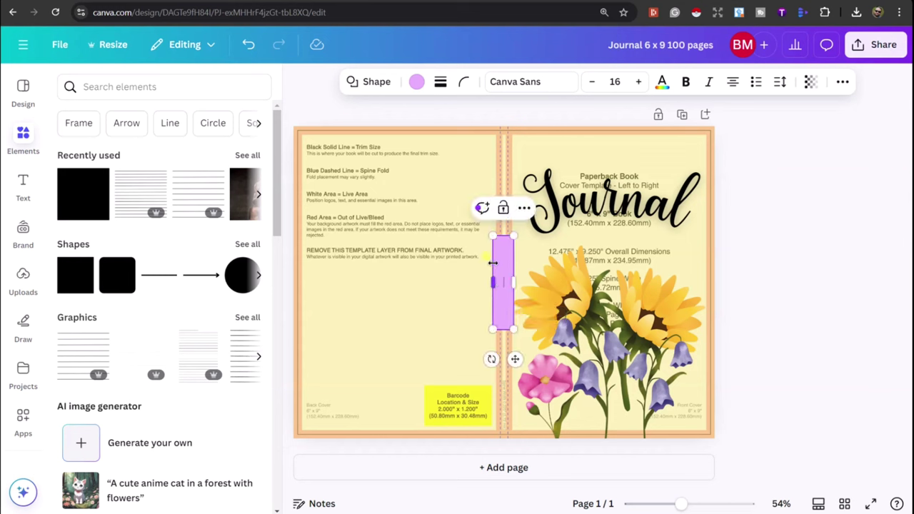
- Stretch the spine strip over the full cover height and fill it with black
{"action": "left_click_drag", "start_coordinate": [503, 237], "coordinate": [502, 110]}
{"action": "left_click_drag", "start_coordinate": [504, 329], "coordinate": [498, 447]}
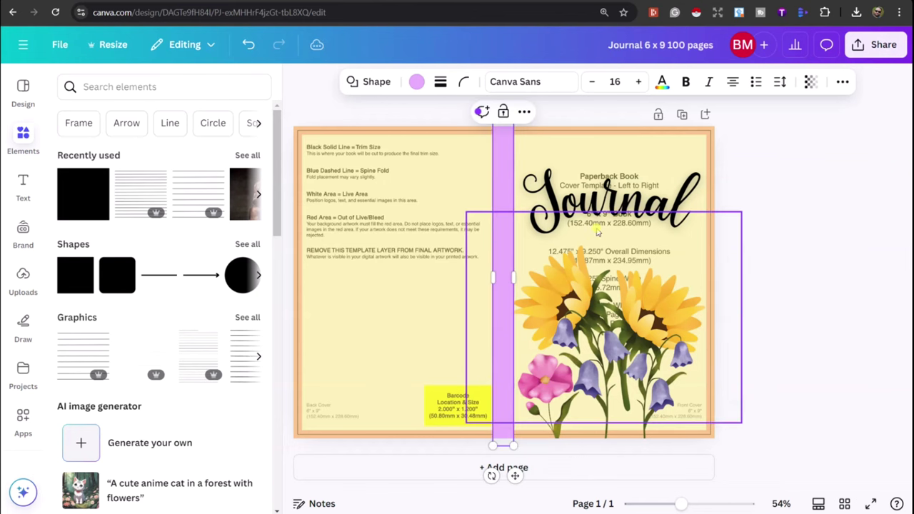
{"action": "left_click", "coordinate": [416, 82]}
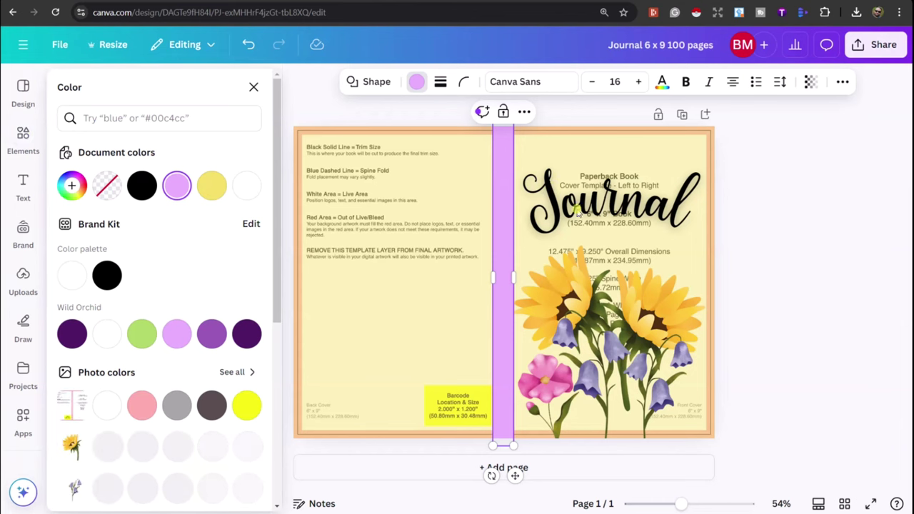
{"action": "left_click", "coordinate": [142, 185]}
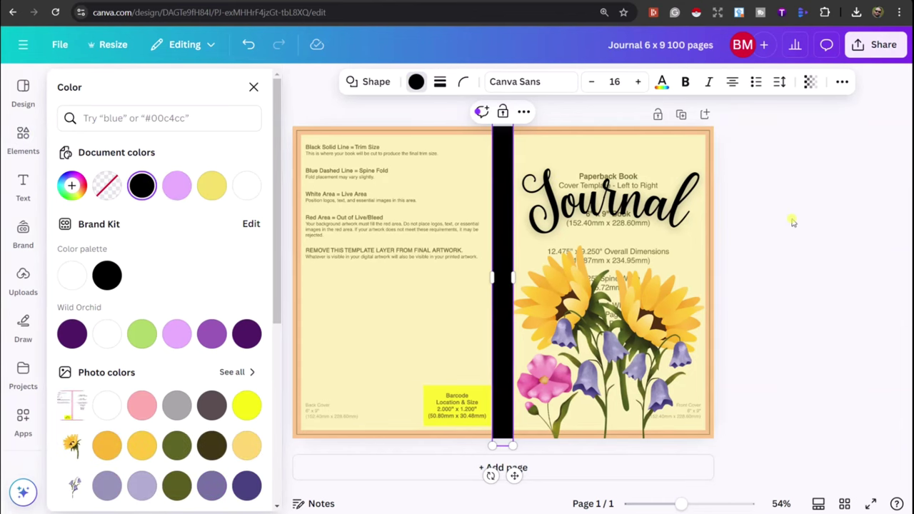
- Set the yellow background shape's transparency to 100 to hide the template behind it
{"action": "left_click", "coordinate": [670, 148]}
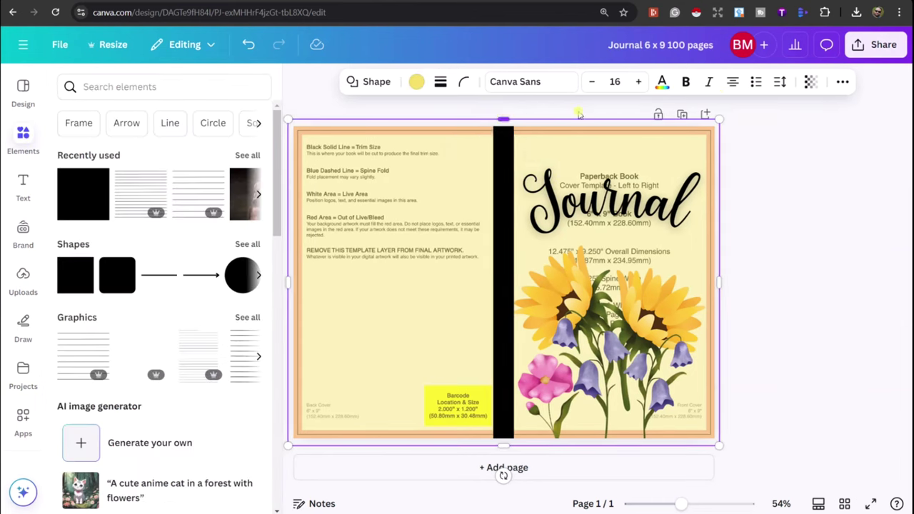
{"action": "left_click", "coordinate": [810, 81]}
{"action": "left_click_drag", "start_coordinate": [794, 143], "coordinate": [849, 146]}
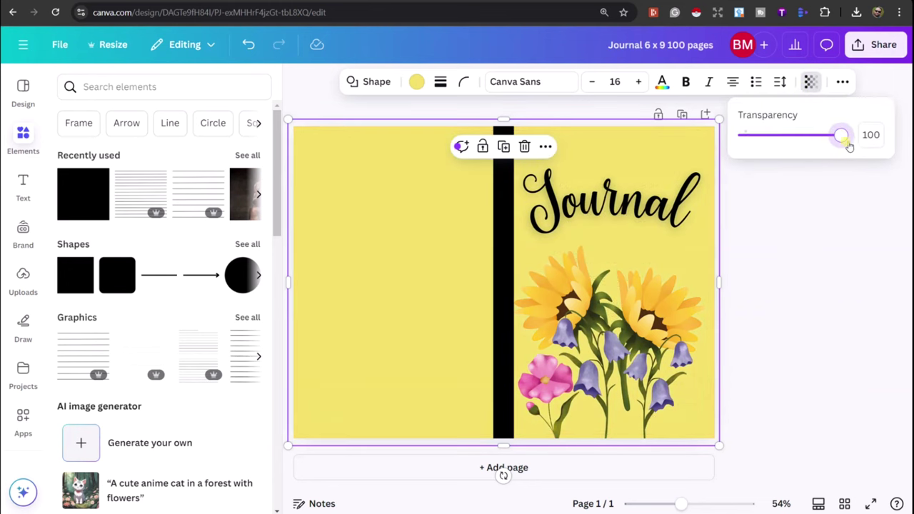
{"action": "left_click", "coordinate": [803, 262]}
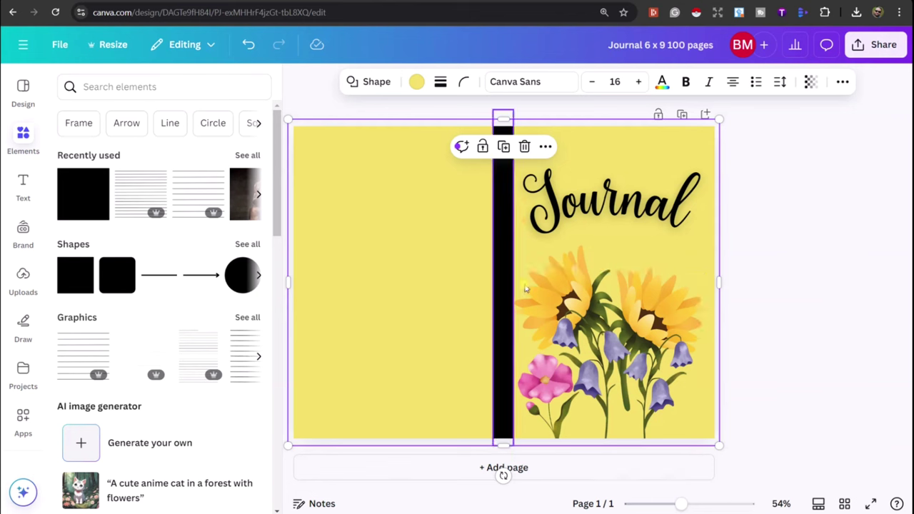
- Shrink the sunflower group slightly and move it up on the front cover, clear of the spine
{"action": "left_click", "coordinate": [570, 264]}
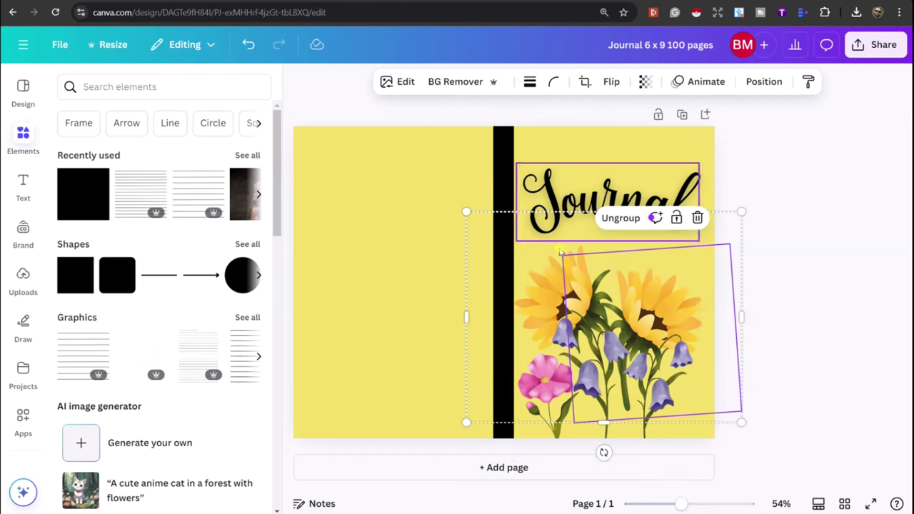
{"action": "left_click_drag", "start_coordinate": [559, 258], "coordinate": [562, 257]}
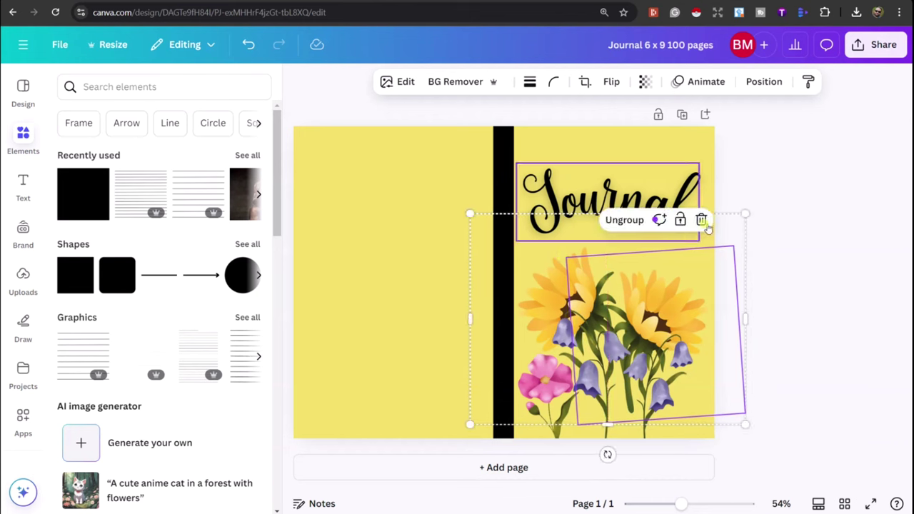
{"action": "left_click_drag", "start_coordinate": [738, 216], "coordinate": [731, 224]}
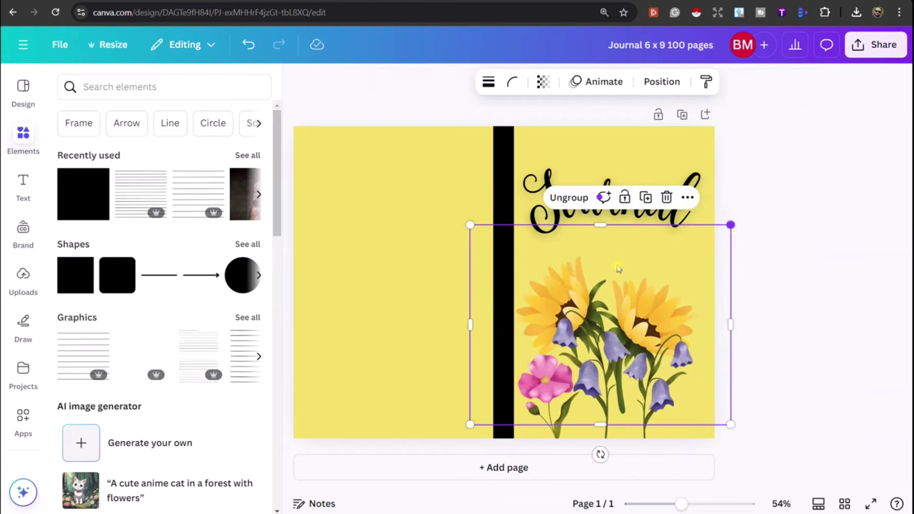
{"action": "left_click_drag", "start_coordinate": [564, 268], "coordinate": [565, 239]}
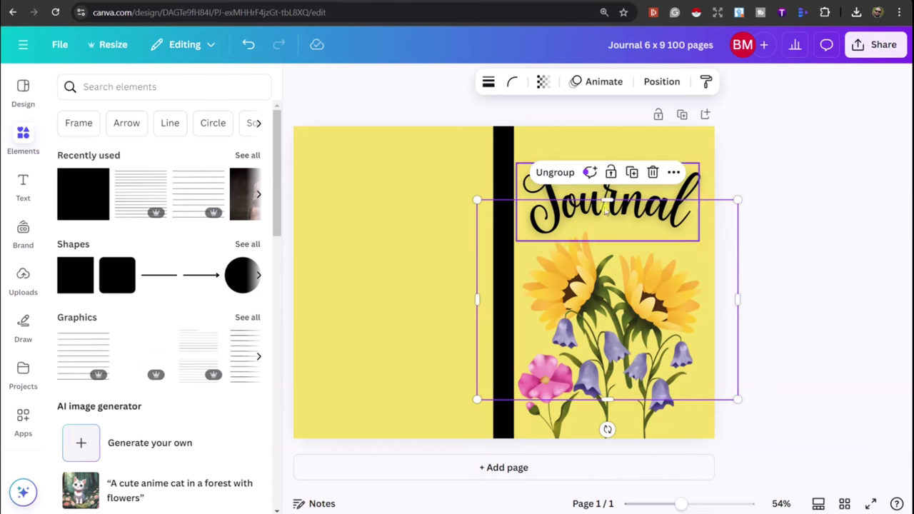
- Move the "Journal" heading up near the cover's upper edge and raise the sunflower group directly beneath it
{"action": "left_click_drag", "start_coordinate": [692, 179], "coordinate": [688, 155]}
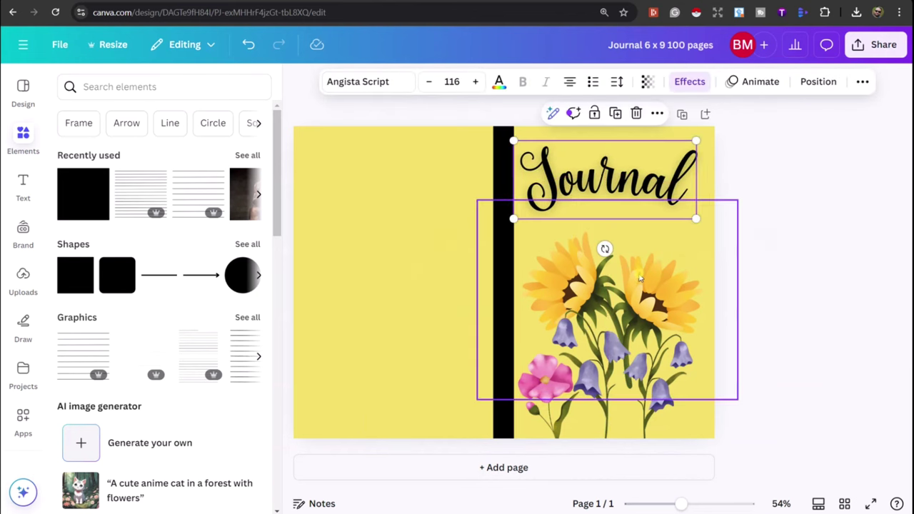
{"action": "left_click_drag", "start_coordinate": [669, 184], "coordinate": [672, 186]}
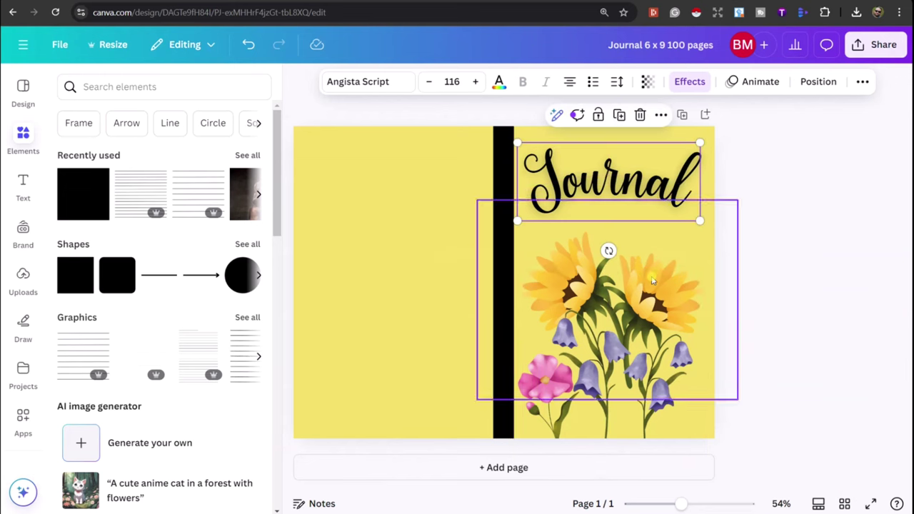
{"action": "left_click_drag", "start_coordinate": [661, 264], "coordinate": [659, 238]}
{"action": "left_click_drag", "start_coordinate": [651, 363], "coordinate": [653, 352]}
{"action": "left_click", "coordinate": [805, 334]}
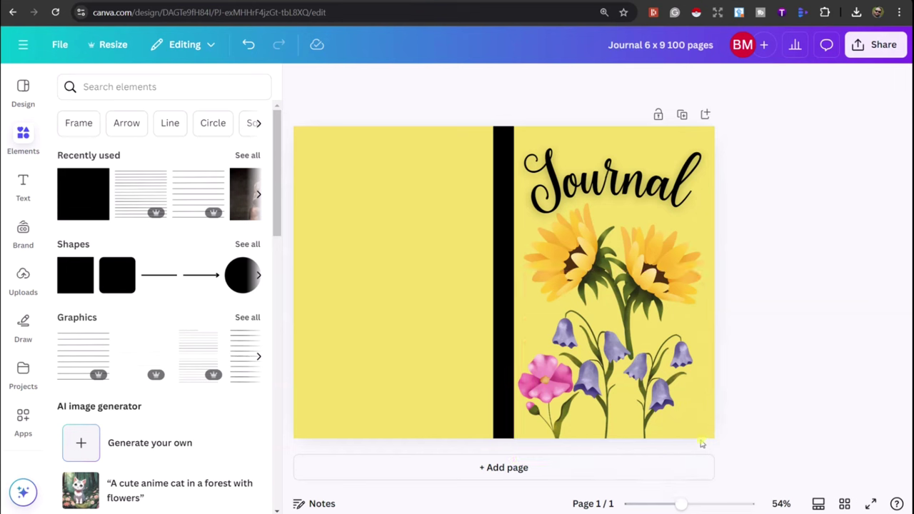
- Enlarge the left bellflower slightly and raise both bellflowers so their stems end above the cover's lower edge
{"action": "left_click_drag", "start_coordinate": [696, 441], "coordinate": [666, 407]}
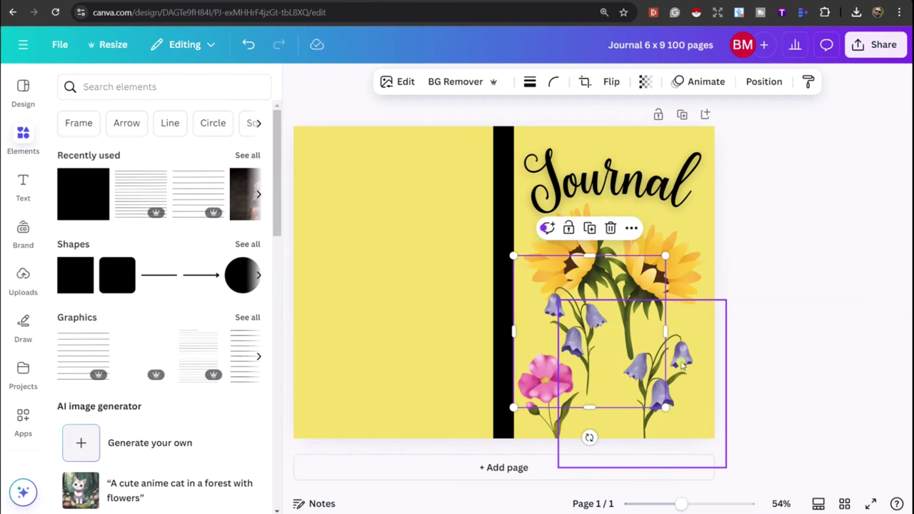
{"action": "left_click_drag", "start_coordinate": [683, 366], "coordinate": [681, 336]}
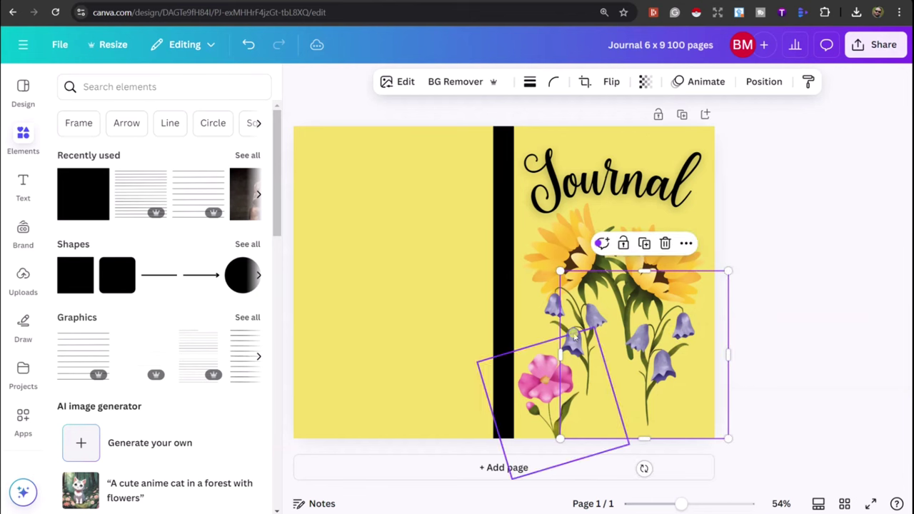
{"action": "left_click", "coordinate": [645, 388]}
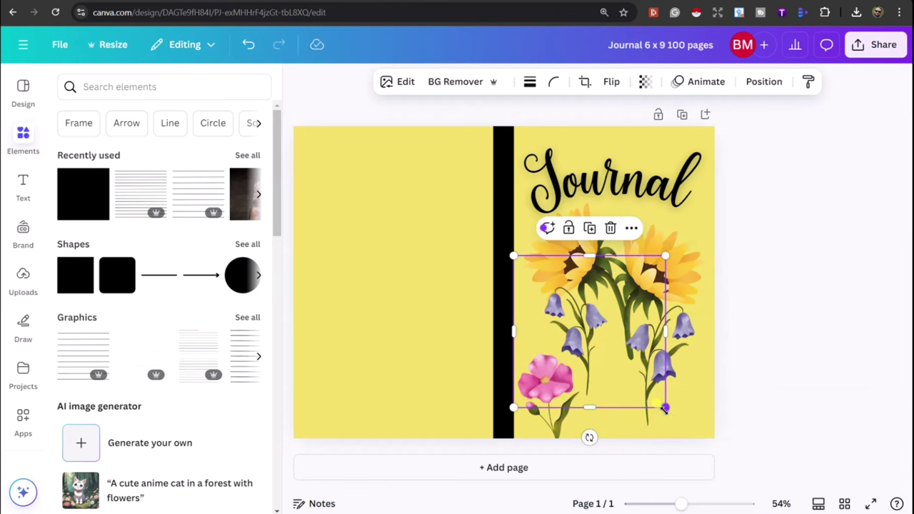
{"action": "left_click_drag", "start_coordinate": [664, 408], "coordinate": [727, 470]}
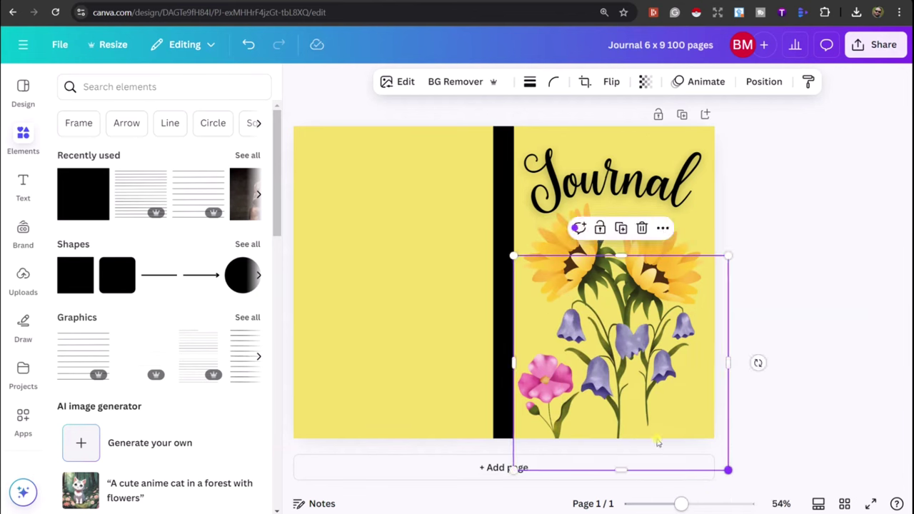
{"action": "left_click_drag", "start_coordinate": [622, 412], "coordinate": [614, 387]}
- Shrink the pink flower slightly and raise it so its stem ends above the front cover's lower edge
{"action": "left_click_drag", "start_coordinate": [562, 418], "coordinate": [557, 396]}
{"action": "left_click", "coordinate": [526, 410]}
{"action": "left_click_drag", "start_coordinate": [602, 309], "coordinate": [590, 331]}
{"action": "left_click_drag", "start_coordinate": [559, 368], "coordinate": [553, 367]}
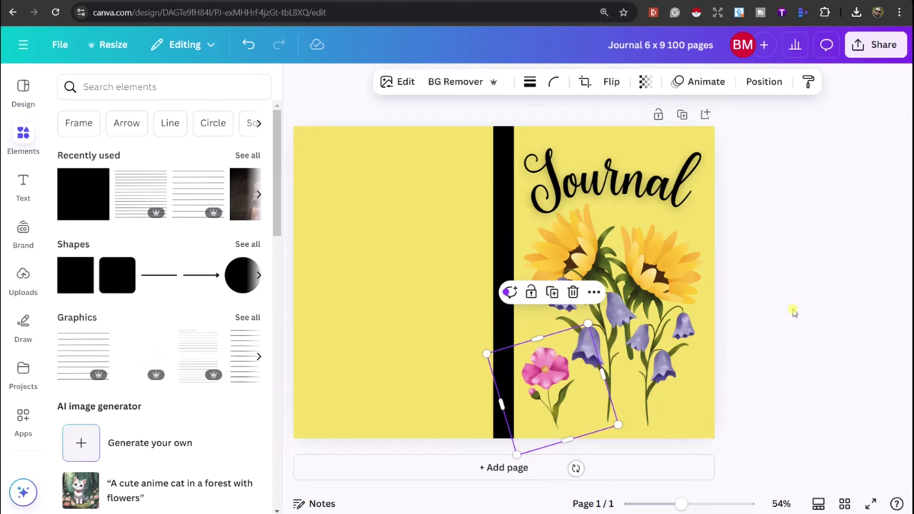
{"action": "left_click", "coordinate": [791, 311]}
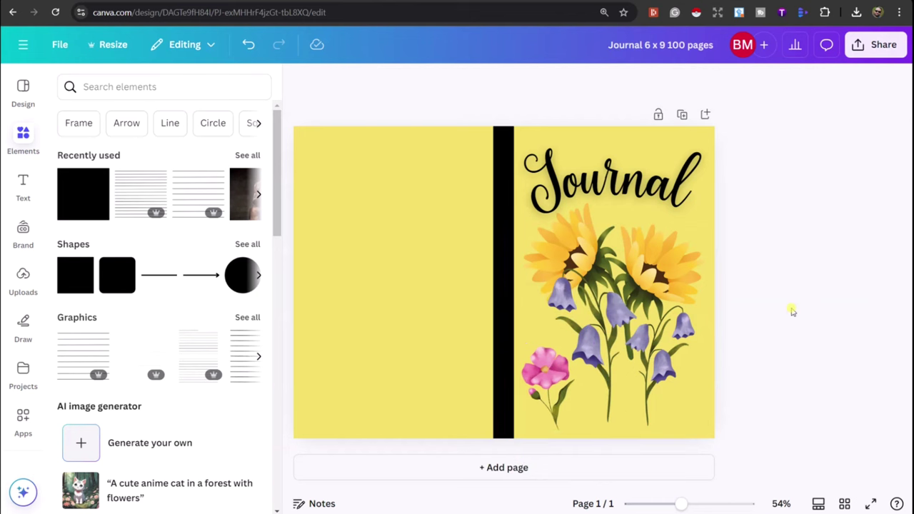
- Fade the yellow background to 49 transparency to check the artwork against the cover template, and restore it to 100
{"action": "left_click", "coordinate": [666, 137]}
{"action": "left_click", "coordinate": [810, 81]}
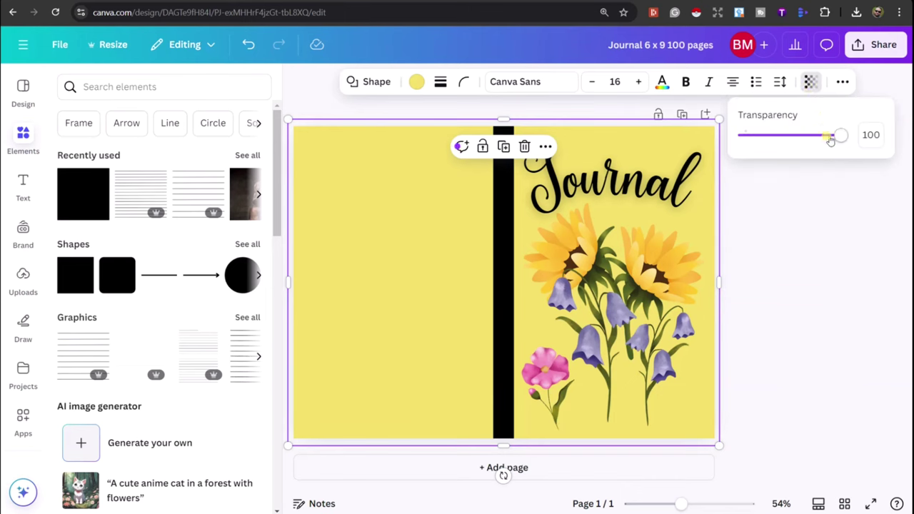
{"action": "left_click_drag", "start_coordinate": [836, 134], "coordinate": [793, 145]}
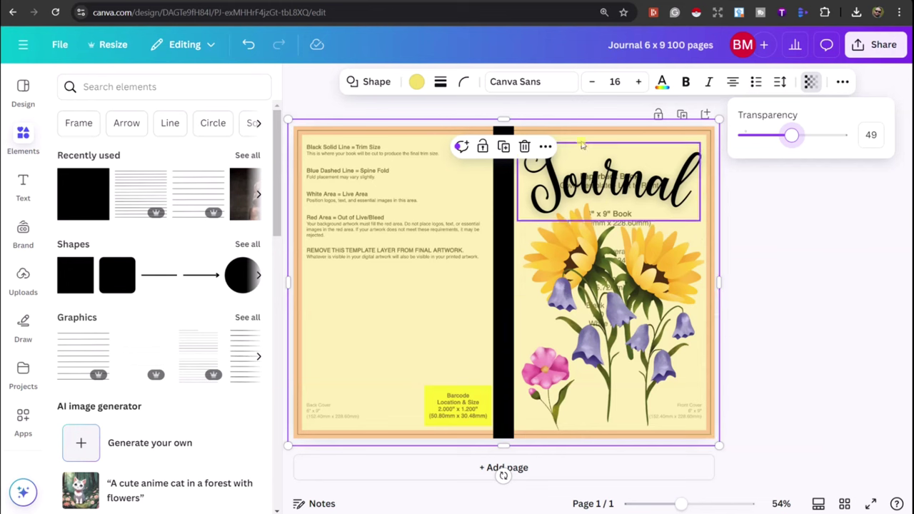
{"action": "left_click_drag", "start_coordinate": [826, 143], "coordinate": [864, 152]}
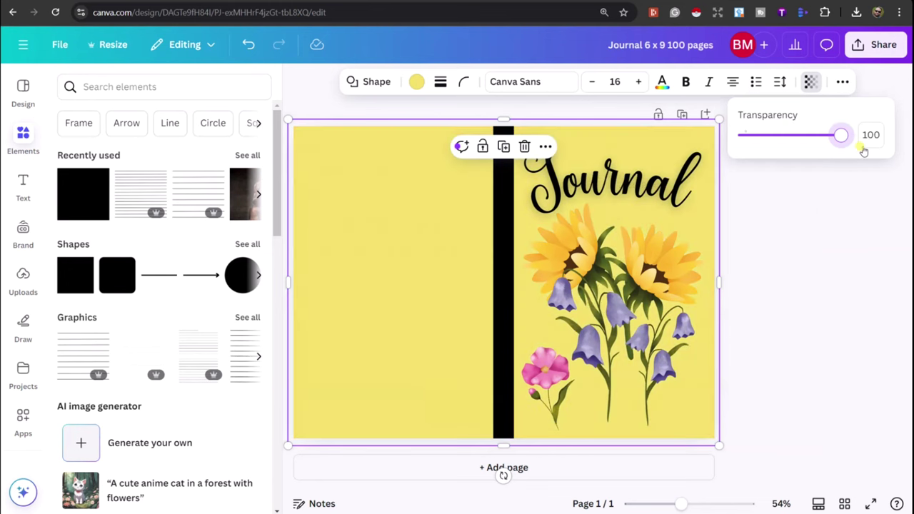
{"action": "left_click", "coordinate": [813, 267]}
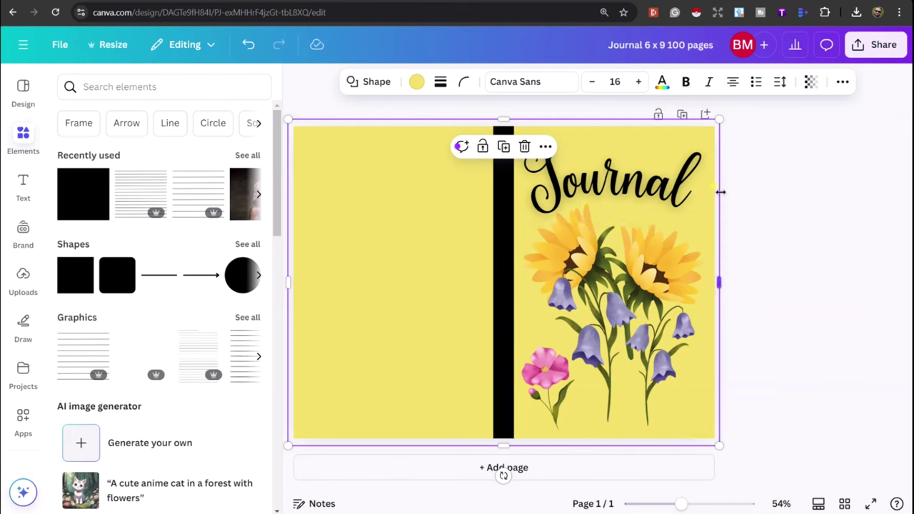
- Download the finished journal cover as a PDF Print file with the RGB color profile
{"action": "left_click", "coordinate": [877, 52]}
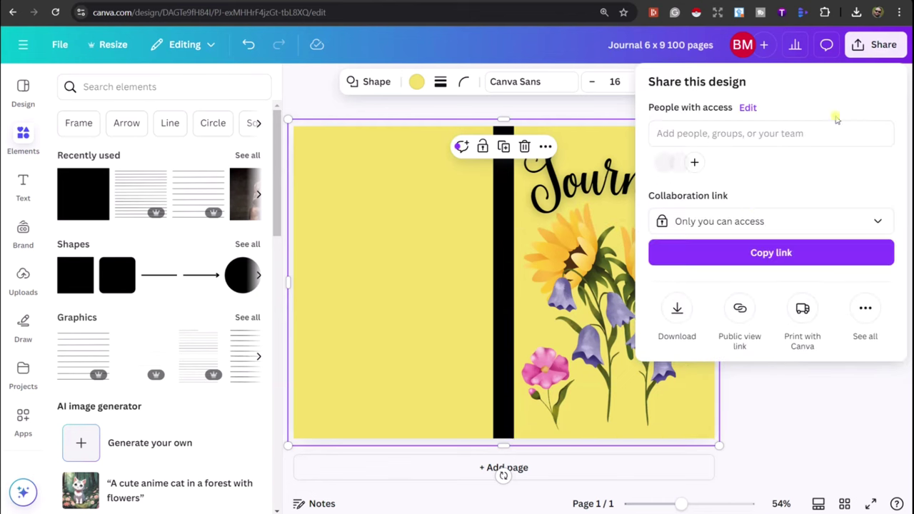
{"action": "left_click", "coordinate": [677, 313]}
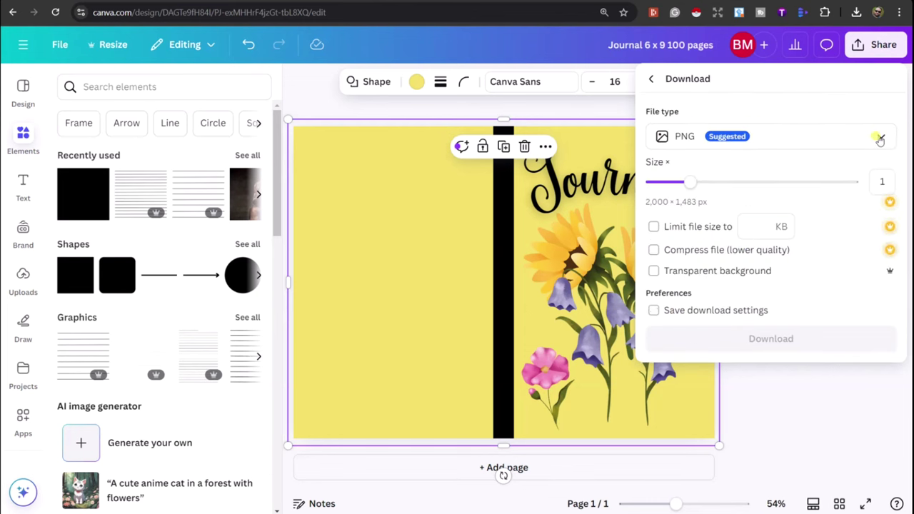
{"action": "left_click", "coordinate": [877, 137]}
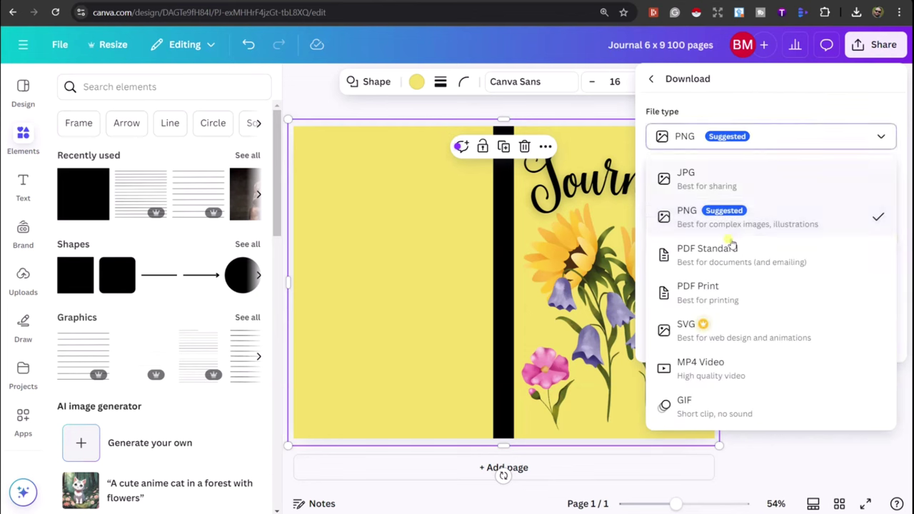
{"action": "left_click", "coordinate": [711, 302]}
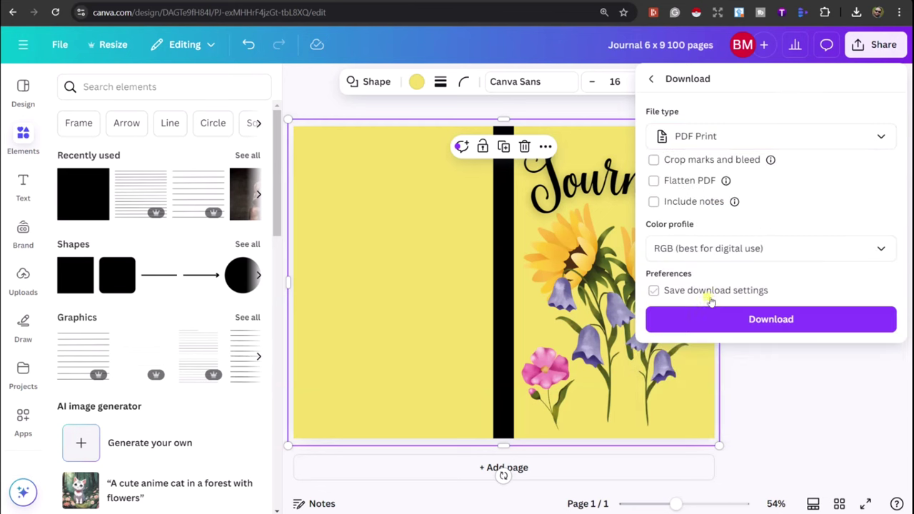
{"action": "left_click", "coordinate": [761, 321]}
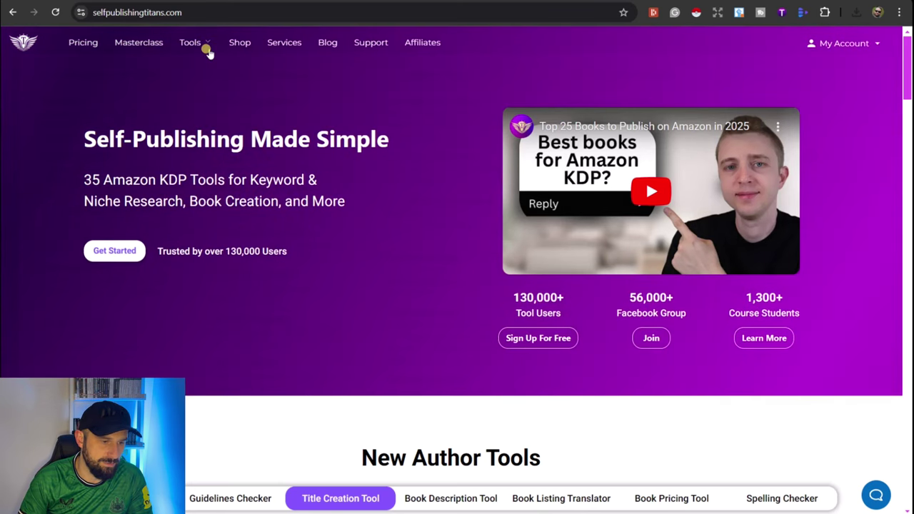
- Open the Low Content Book Maker on the Self Publishing Titans site and choose the 6" x 9" page size for the interior
{"action": "mouse_move", "coordinate": [193, 42]}
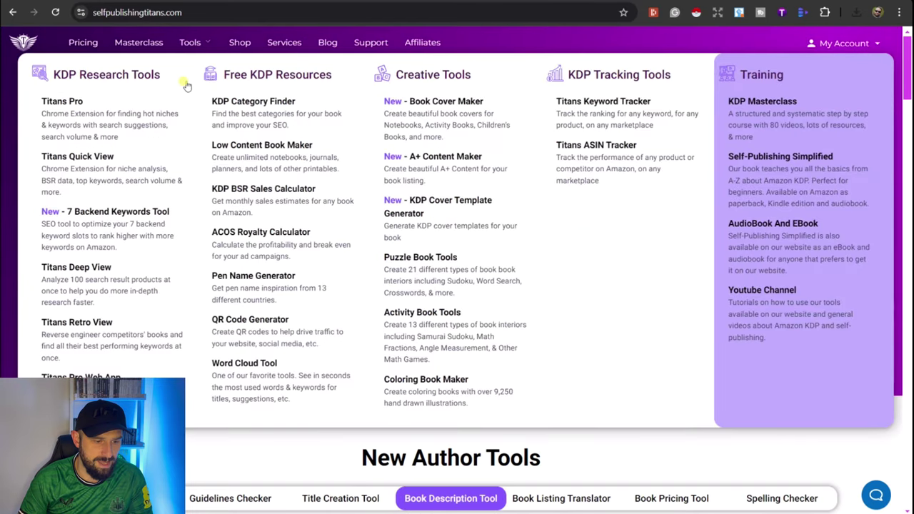
{"action": "left_click", "coordinate": [297, 162]}
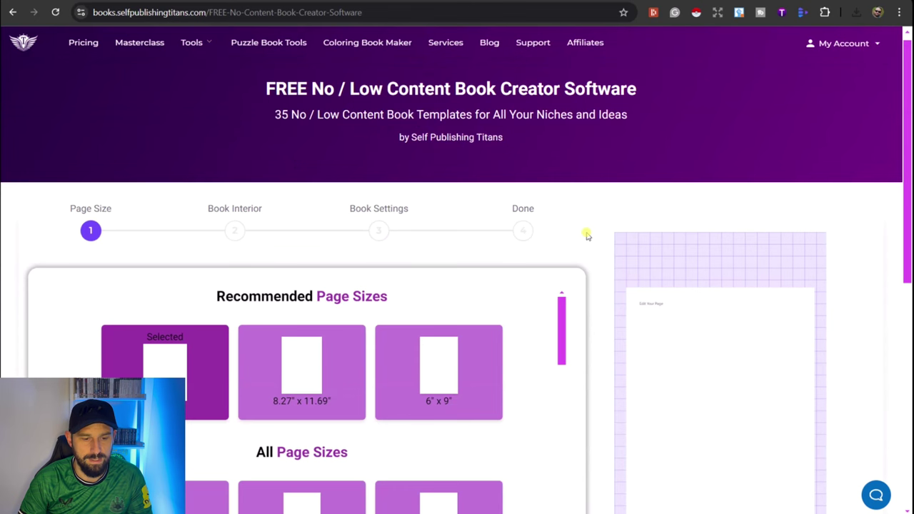
{"action": "scroll", "coordinate": [470, 266], "scroll_direction": "down", "scroll_amount": 2}
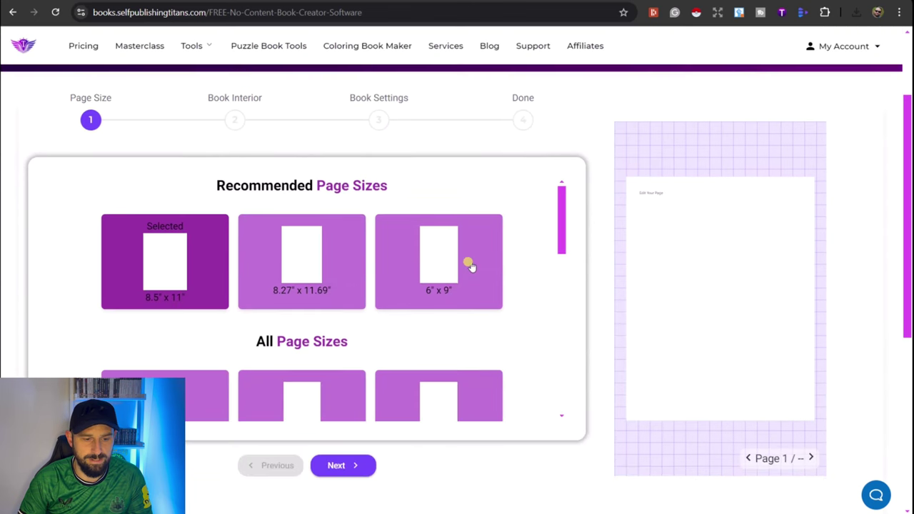
{"action": "left_click", "coordinate": [333, 467]}
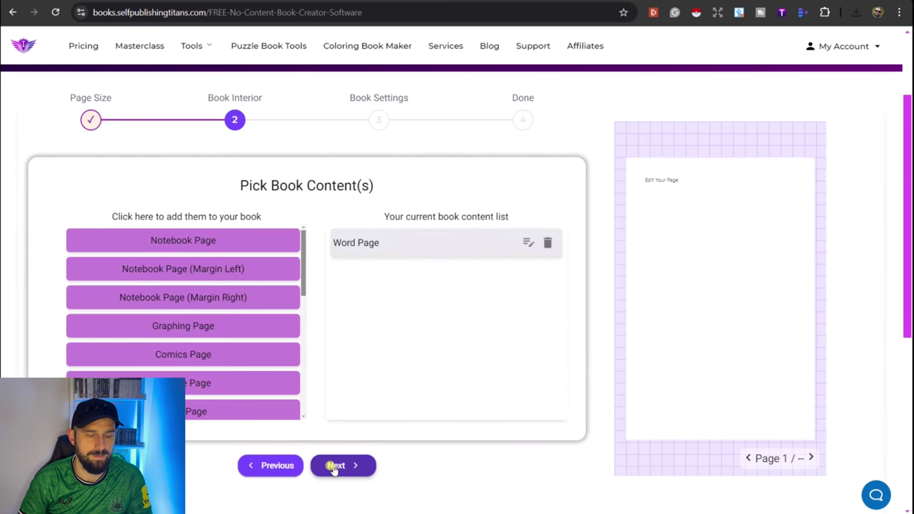
- Add two Notebook Page entries to the book content list and remove the default Word Page
{"action": "left_click", "coordinate": [229, 242]}
{"action": "left_click", "coordinate": [228, 243]}
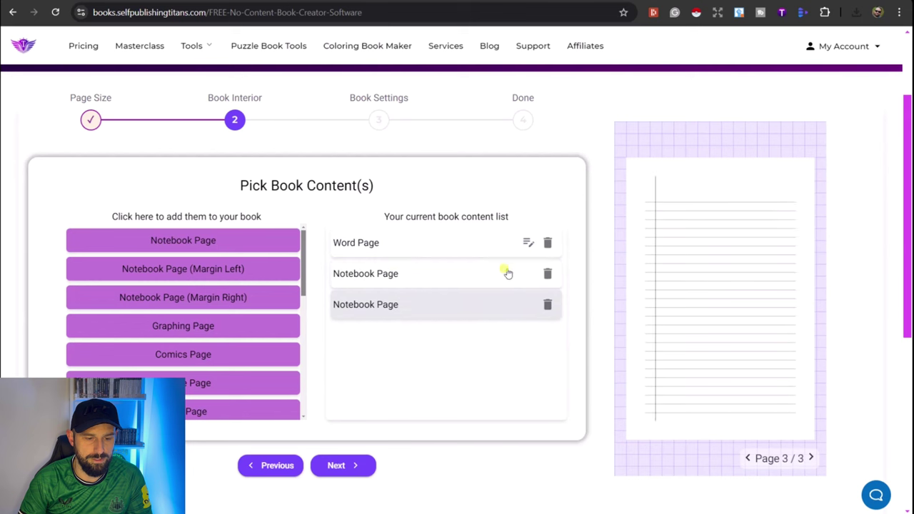
{"action": "left_click", "coordinate": [549, 243]}
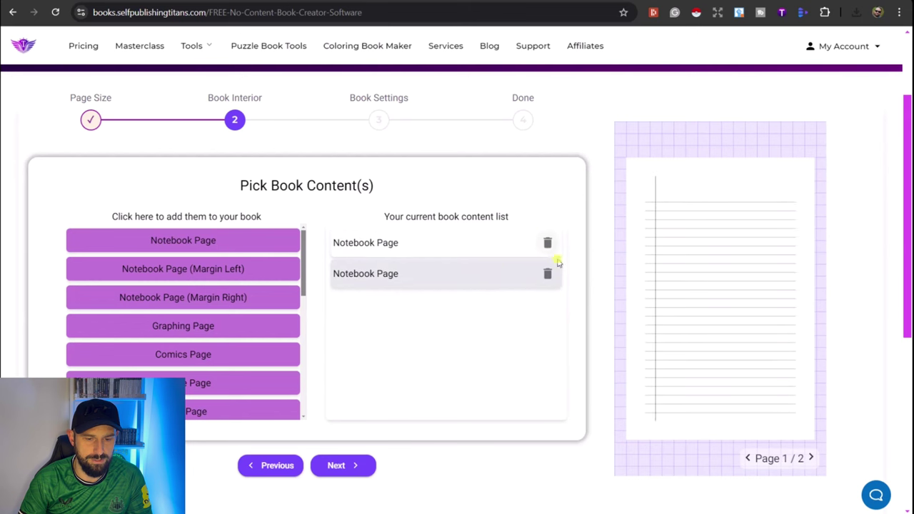
- Add more Notebook Page entries to the book interior until it has 64 pages
{"action": "double_click", "coordinate": [242, 242]}
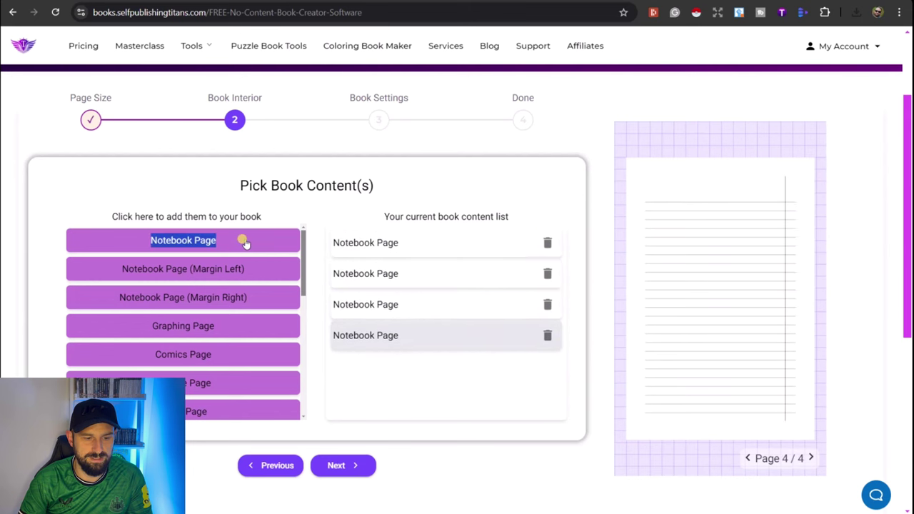
{"action": "double_click", "coordinate": [243, 242]}
{"action": "triple_click", "coordinate": [243, 243]}
{"action": "triple_click", "coordinate": [243, 243]}
{"action": "left_click", "coordinate": [244, 243]}
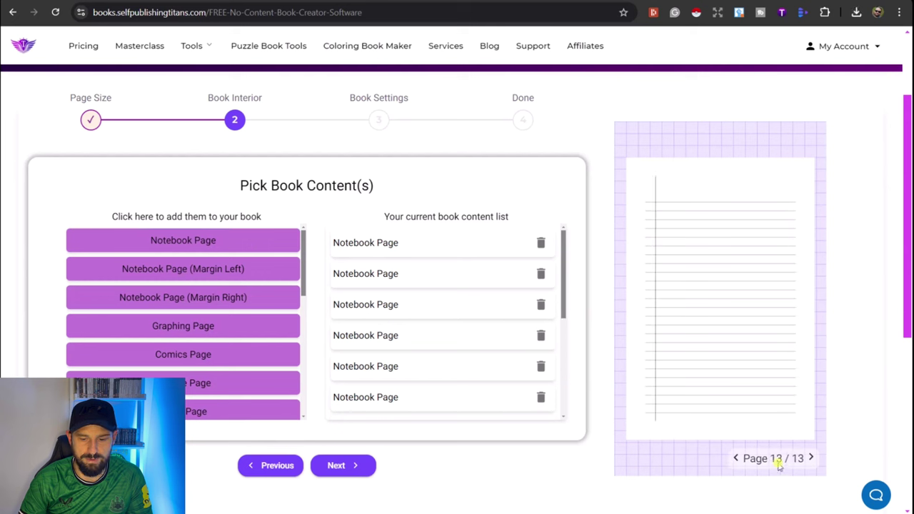
{"action": "triple_click", "coordinate": [235, 241]}
{"action": "triple_click", "coordinate": [234, 242]}
{"action": "triple_click", "coordinate": [233, 243]}
{"action": "double_click", "coordinate": [228, 241]}
{"action": "triple_click", "coordinate": [227, 242]}
{"action": "triple_click", "coordinate": [225, 245]}
{"action": "double_click", "coordinate": [223, 244]}
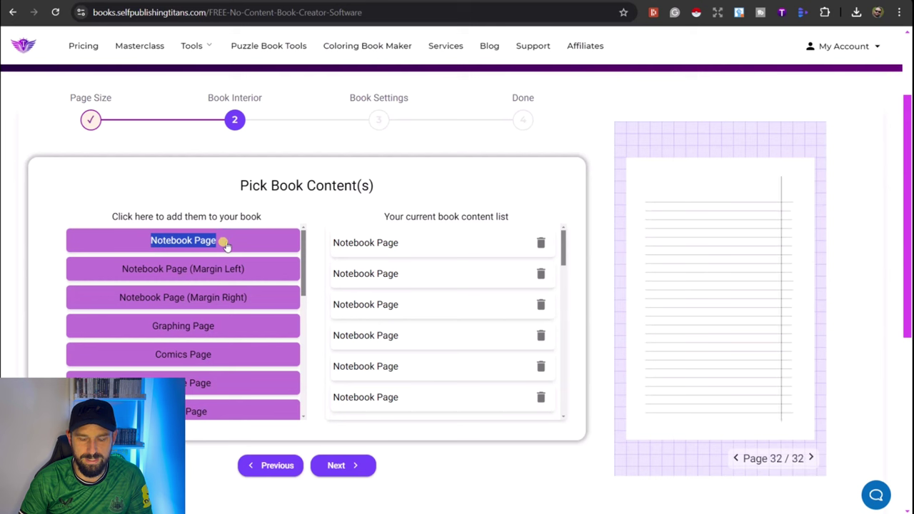
{"action": "triple_click", "coordinate": [224, 244]}
{"action": "triple_click", "coordinate": [223, 245]}
{"action": "double_click", "coordinate": [223, 245]}
{"action": "triple_click", "coordinate": [223, 244]}
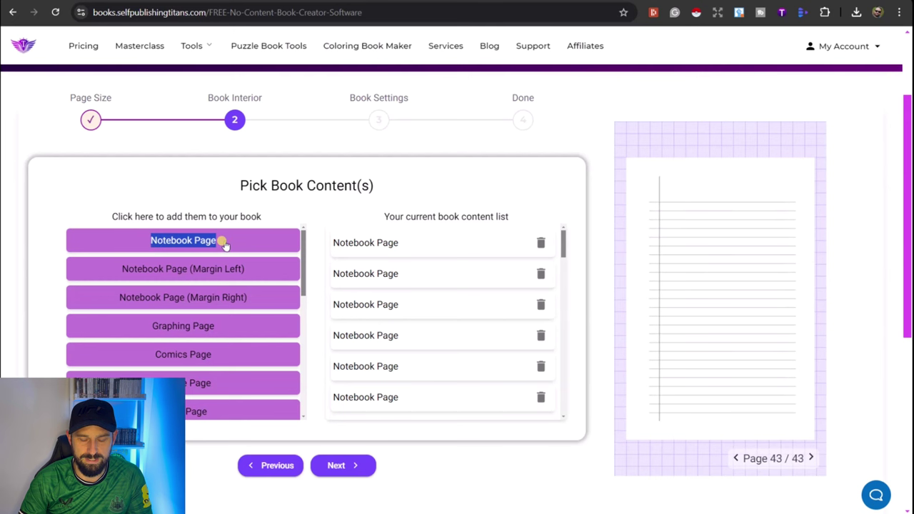
{"action": "triple_click", "coordinate": [223, 245]}
{"action": "triple_click", "coordinate": [224, 244]}
{"action": "double_click", "coordinate": [224, 244]}
{"action": "triple_click", "coordinate": [224, 244]}
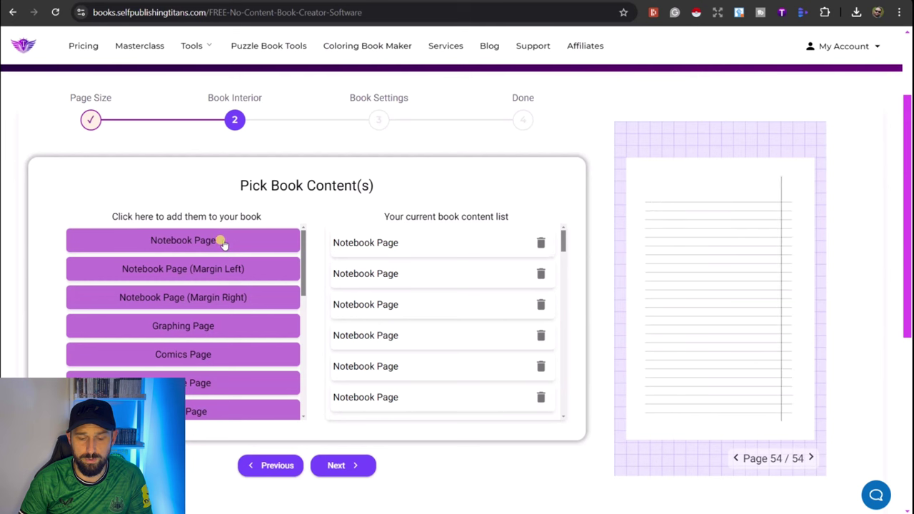
{"action": "triple_click", "coordinate": [224, 244]}
{"action": "double_click", "coordinate": [223, 244]}
{"action": "triple_click", "coordinate": [224, 244]}
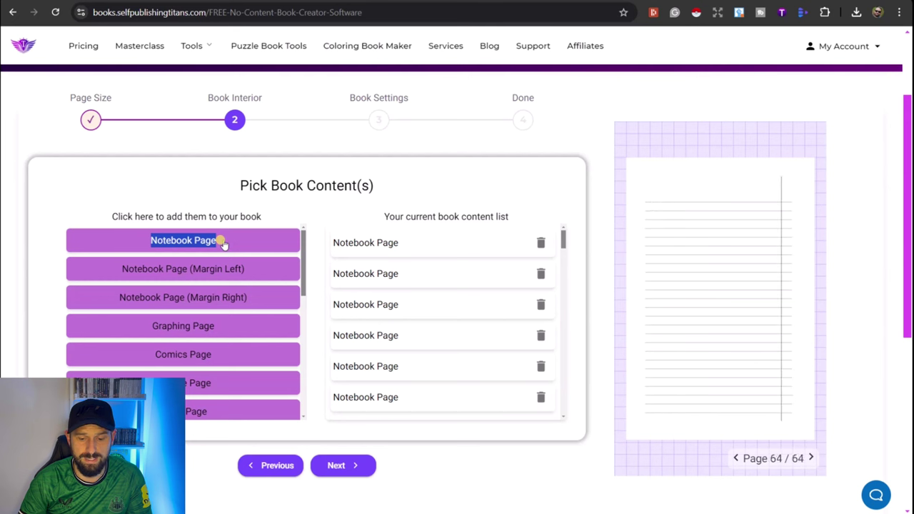
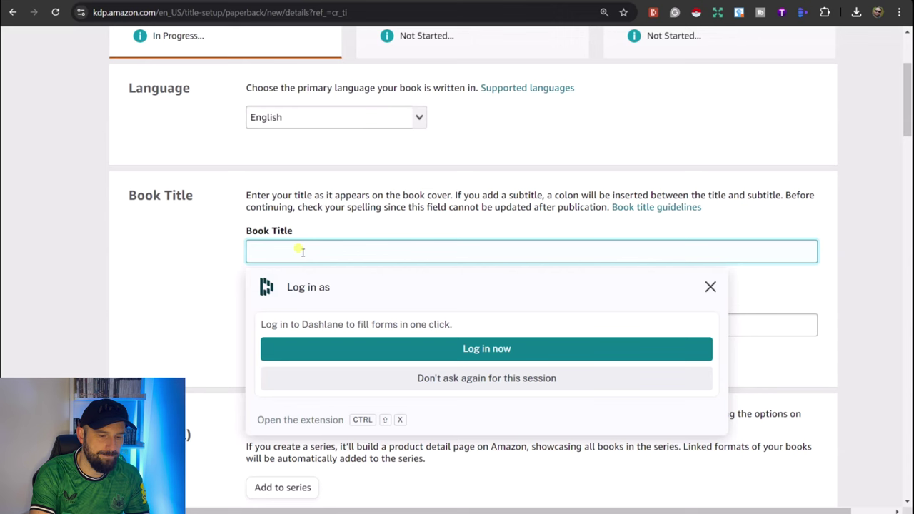
- On the Amazon KDP paperback details page, enter the title "Floral Journal" and subtitle "100 lined blank pages for notes or anything you like!"
{"action": "type", "text": "Floral Journal"}
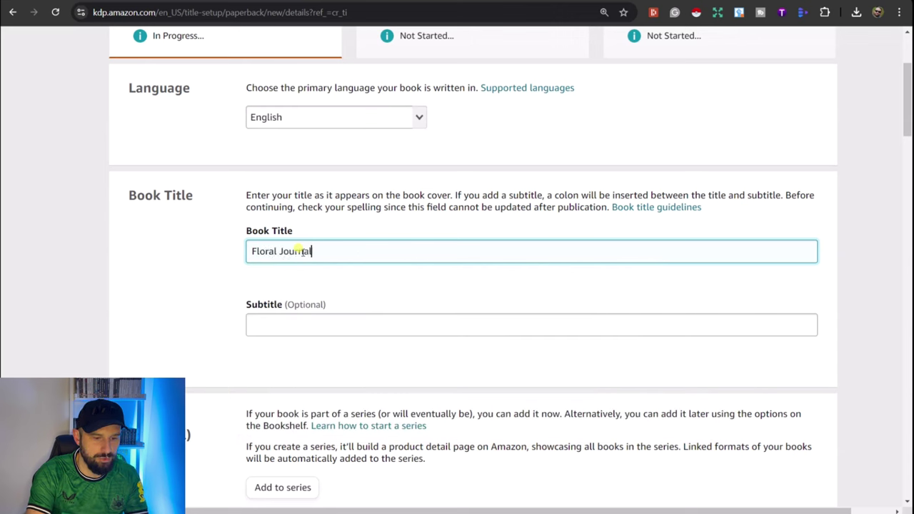
{"action": "left_click", "coordinate": [304, 325]}
{"action": "type", "text": "100"}
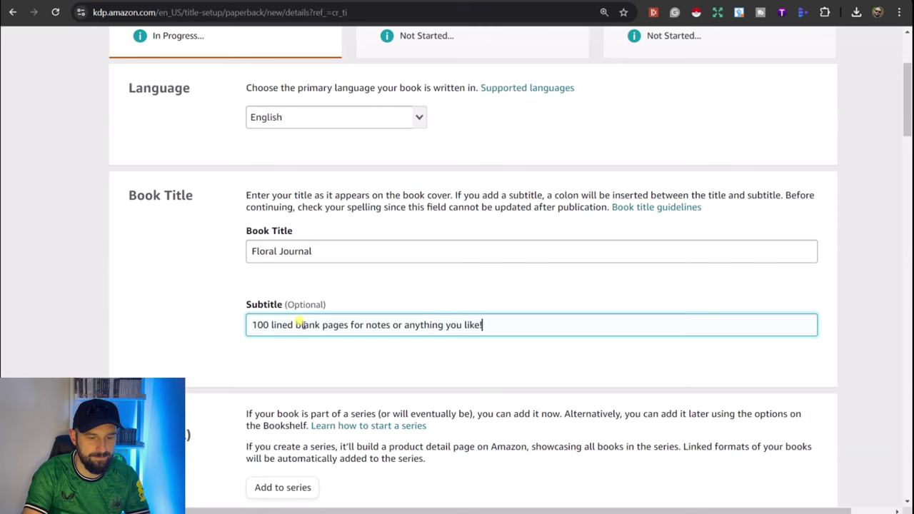
{"action": "left_click", "coordinate": [417, 282]}
- Enter the primary author's first and last name, leaving the series and edition number empty
{"action": "scroll", "coordinate": [417, 281], "scroll_direction": "down", "scroll_amount": 3}
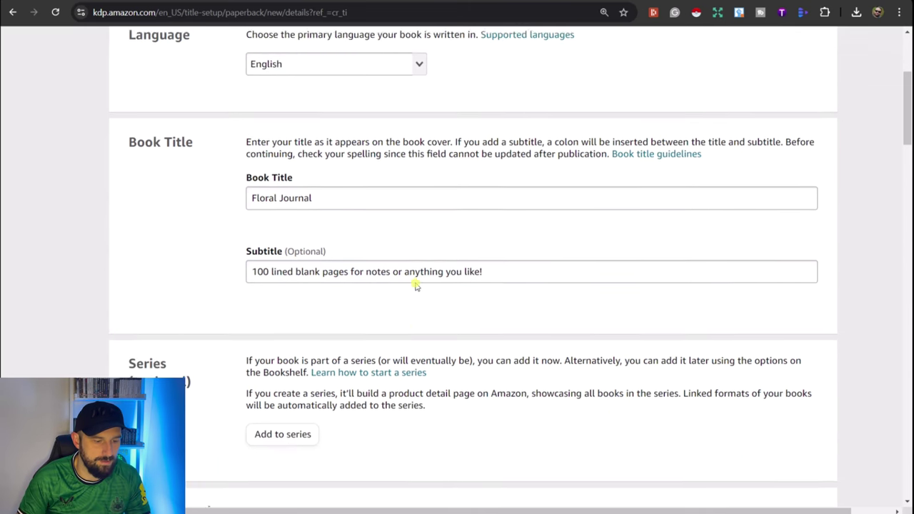
{"action": "scroll", "coordinate": [421, 272], "scroll_direction": "down", "scroll_amount": 3}
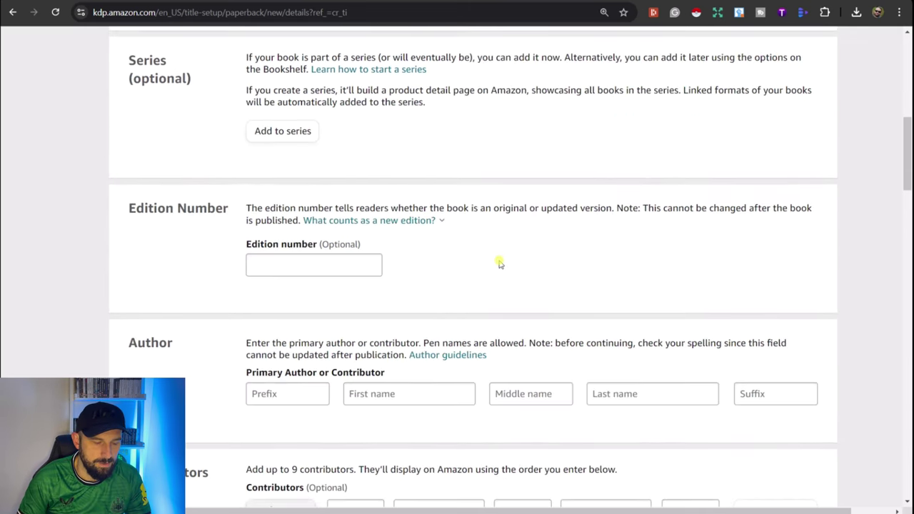
{"action": "scroll", "coordinate": [423, 272], "scroll_direction": "down", "scroll_amount": 2}
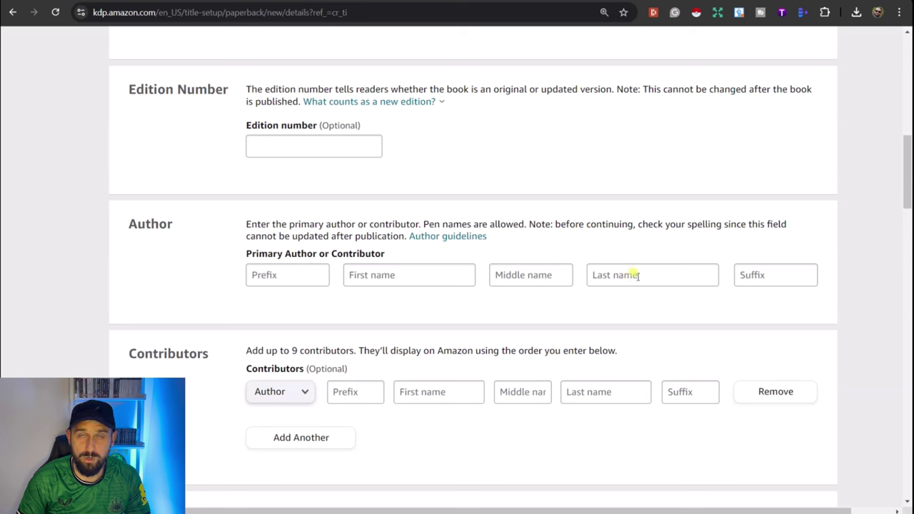
{"action": "left_click", "coordinate": [645, 280]}
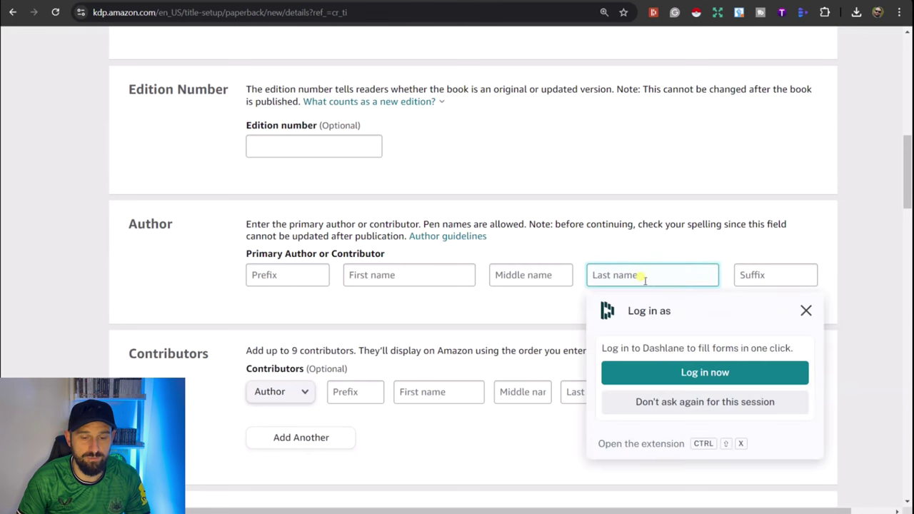
{"action": "left_click", "coordinate": [676, 252]}
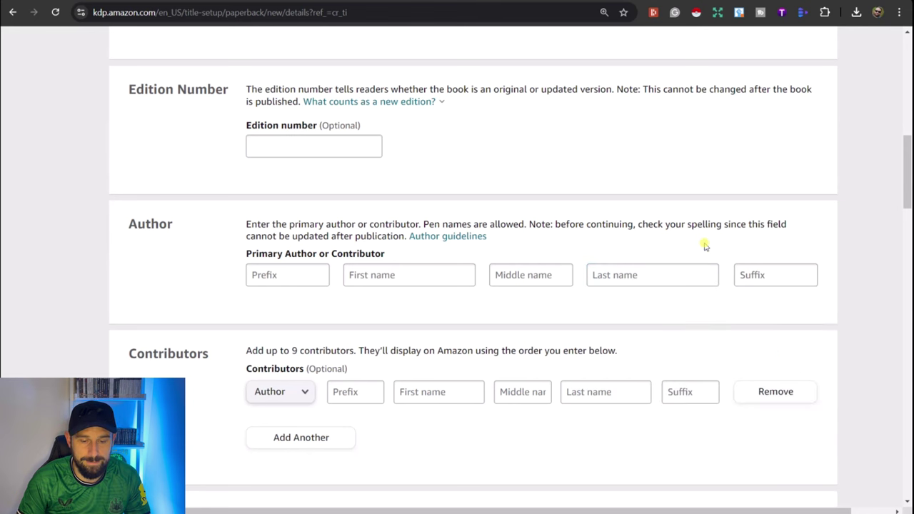
{"action": "left_click", "coordinate": [635, 275]}
{"action": "left_click", "coordinate": [447, 278]}
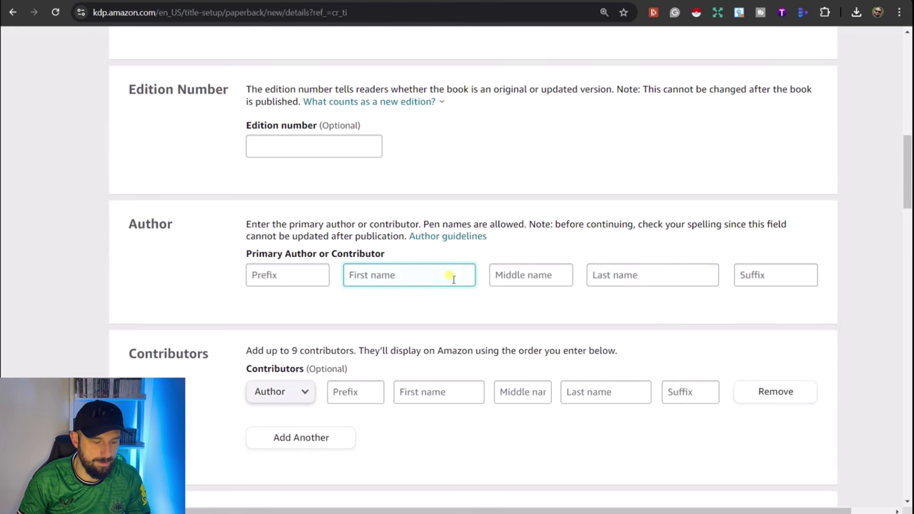
{"action": "type", "text": "Ben"}
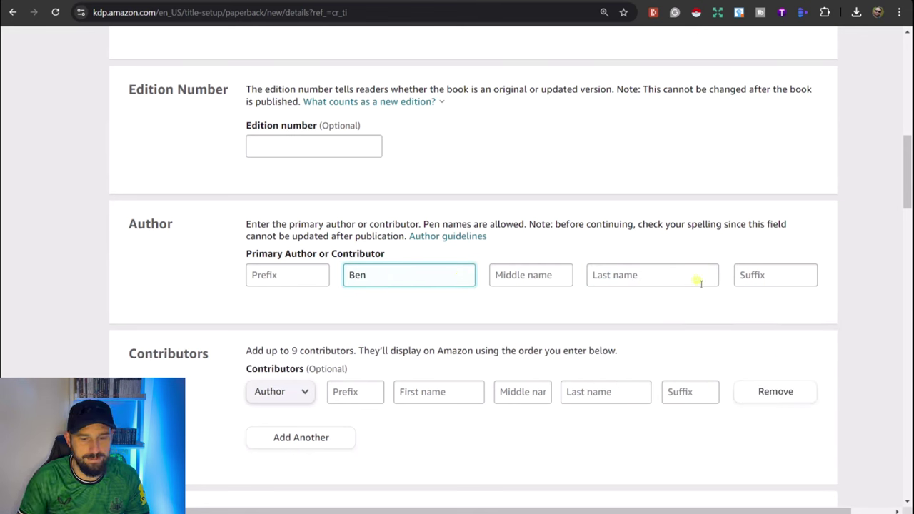
{"action": "left_click", "coordinate": [643, 276]}
{"action": "type", "text": "Pen"}
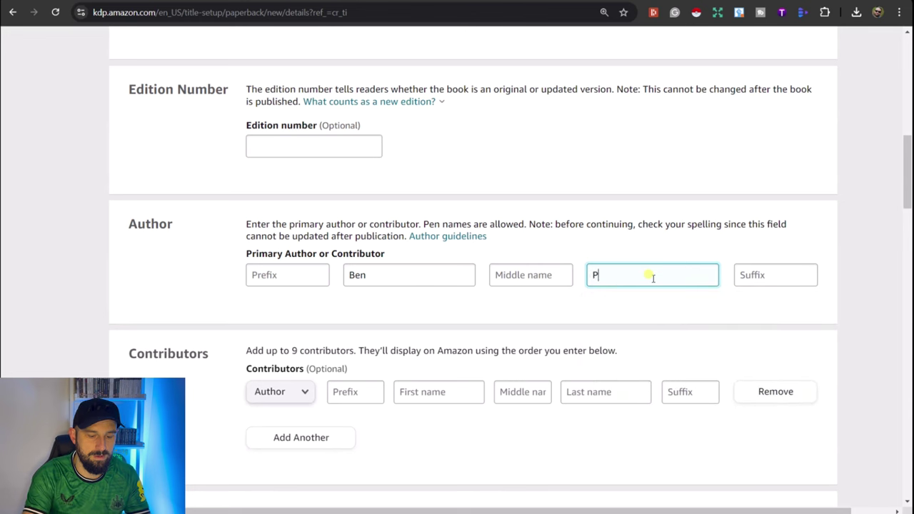
{"action": "left_click", "coordinate": [637, 319]}
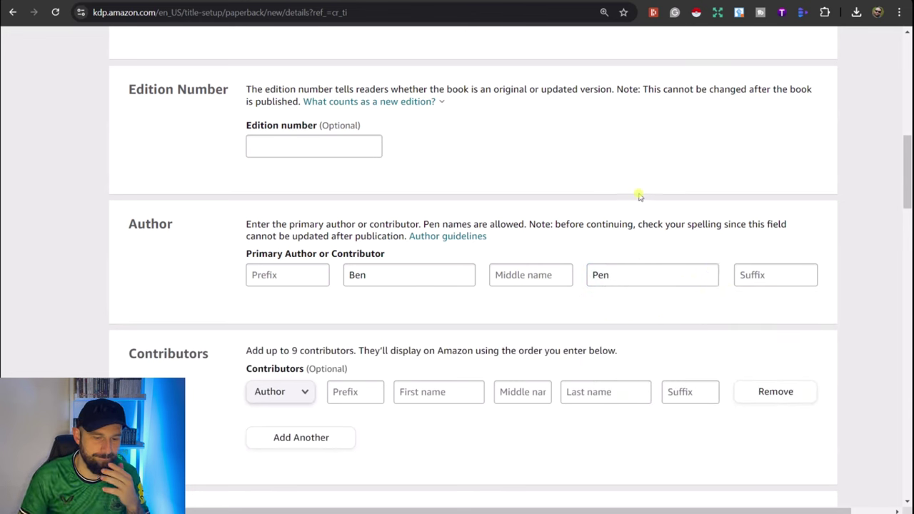
- Leave the contributors empty and enter the book description on three lines: "6 x 9 Journal", "100 pages" and "Lined."
{"action": "scroll", "coordinate": [639, 211], "scroll_direction": "down", "scroll_amount": 3}
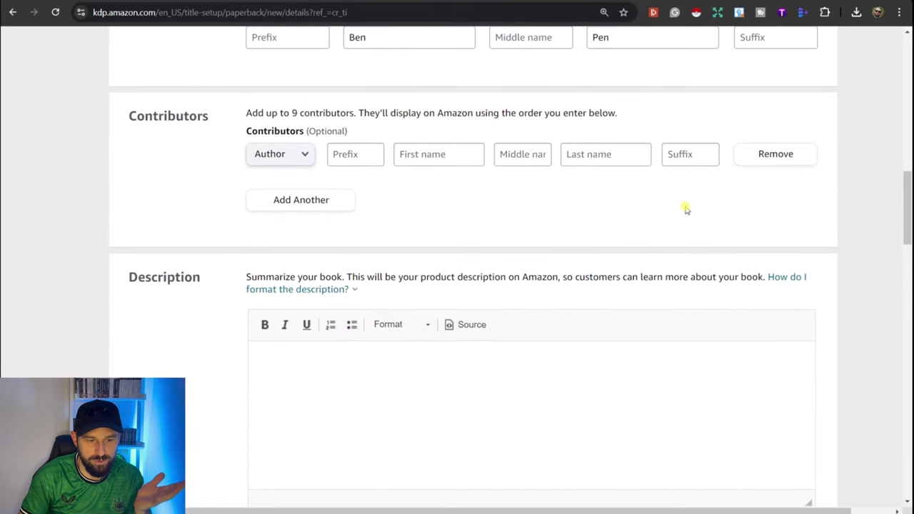
{"action": "scroll", "coordinate": [683, 207], "scroll_direction": "down", "scroll_amount": 1}
{"action": "left_click", "coordinate": [347, 307]}
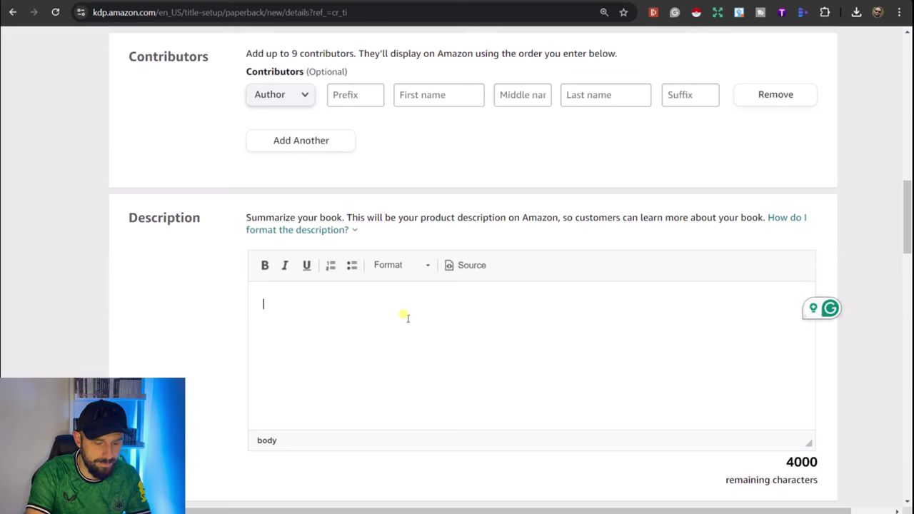
{"action": "type", "text": "'"}
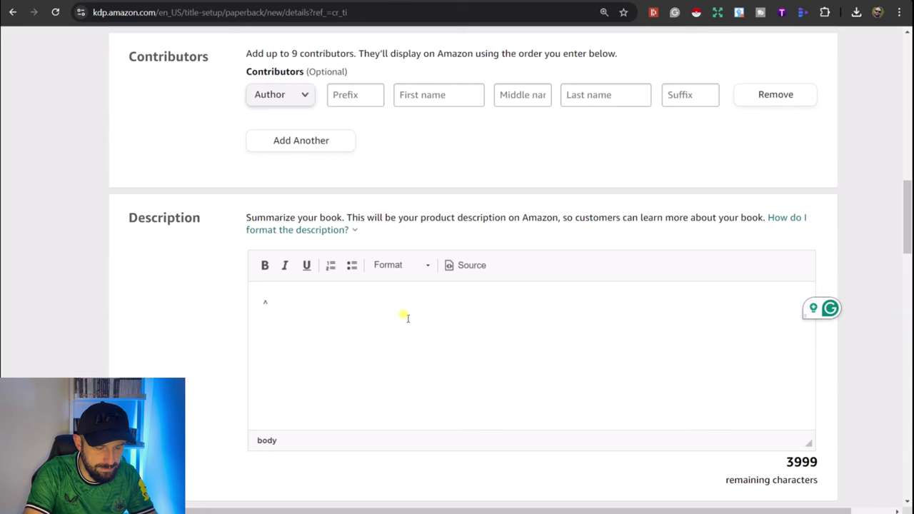
{"action": "type", "text": "6 x 9"}
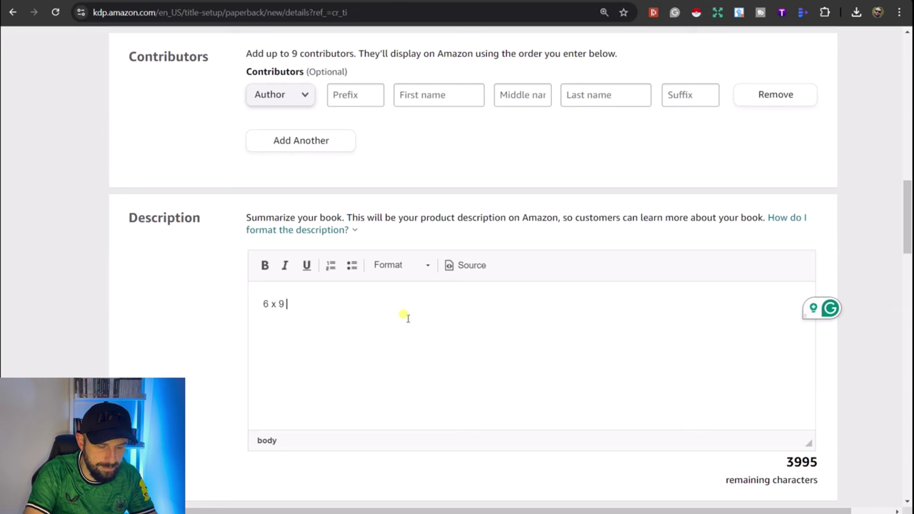
{"action": "type", "text": " Journal"}
{"action": "key", "text": "Return"}
{"action": "type", "text": "1"}
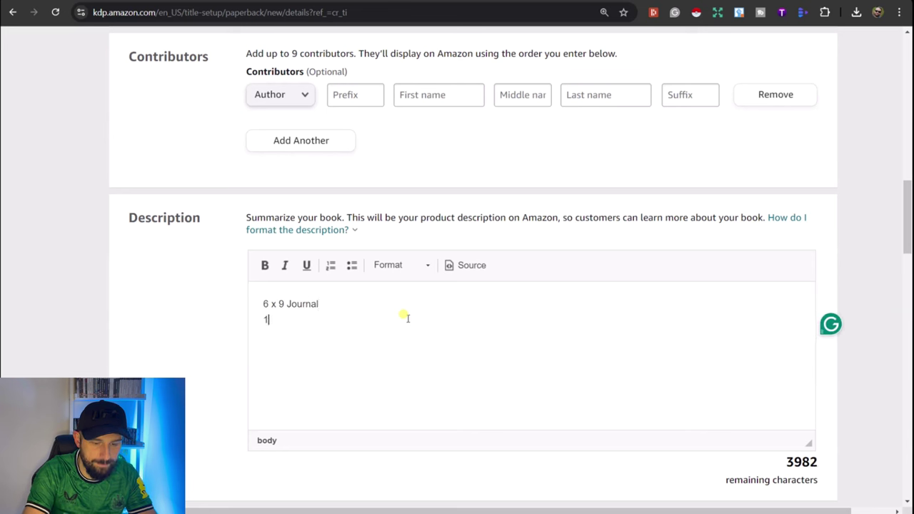
{"action": "type", "text": "00 oages"}
{"action": "key", "text": "BackSpace"}
{"action": "key", "text": "BackSpace"}
{"action": "key", "text": "BackSpace"}
{"action": "key", "text": "BackSpace"}
{"action": "key", "text": "BackSpace"}
{"action": "key", "text": "BackSpace"}
{"action": "type", "text": "pages"}
{"action": "key", "text": "Return"}
{"action": "type", "text": "Lined"}
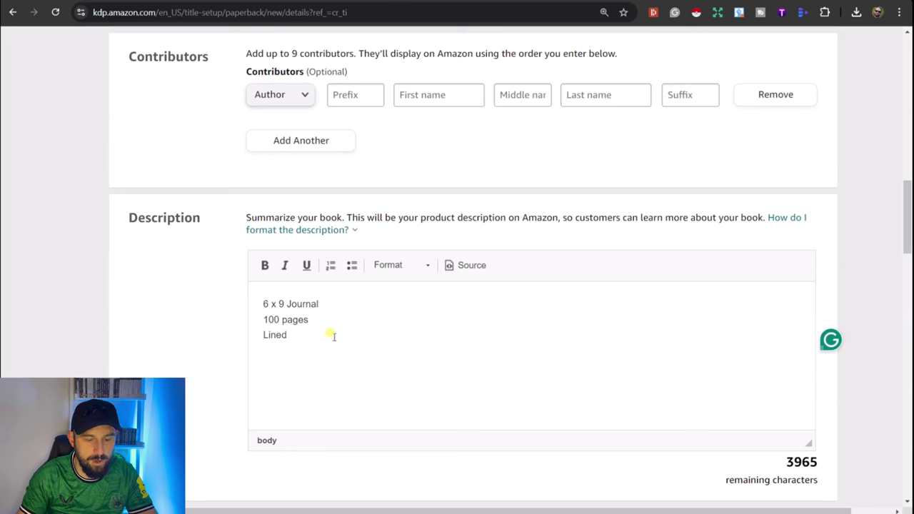
{"action": "type", "text": "."}
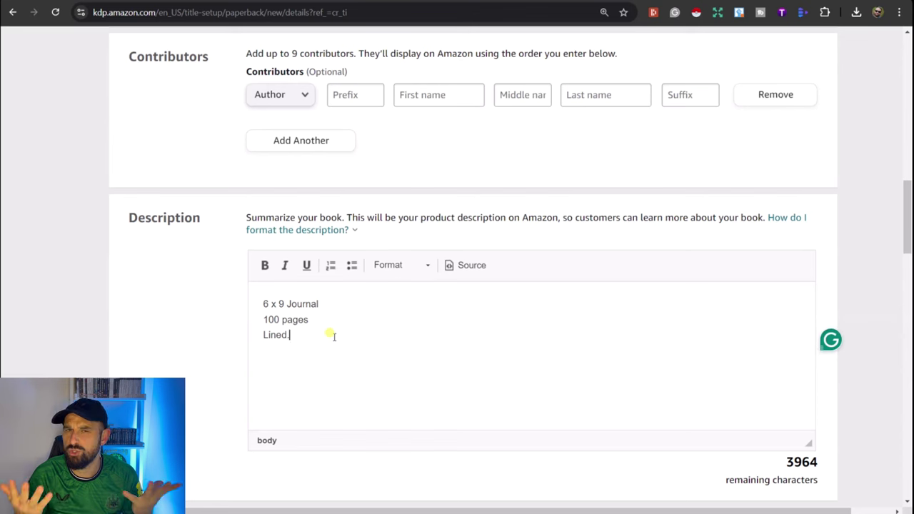
- Declare ownership of the copyright and publishing rights, and answer No to sexually explicit images or title
{"action": "scroll", "coordinate": [386, 319], "scroll_direction": "down", "scroll_amount": 3}
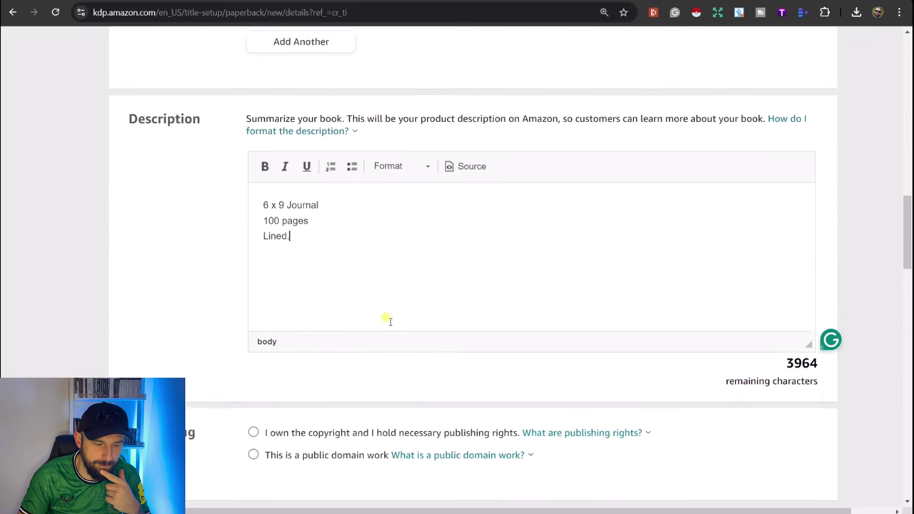
{"action": "scroll", "coordinate": [386, 316], "scroll_direction": "down", "scroll_amount": 1}
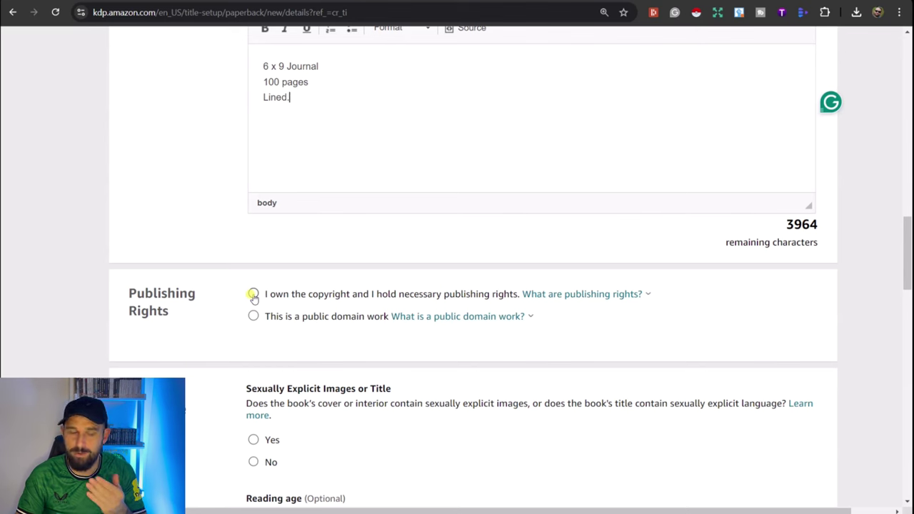
{"action": "left_click", "coordinate": [253, 295]}
{"action": "scroll", "coordinate": [336, 292], "scroll_direction": "down", "scroll_amount": 3}
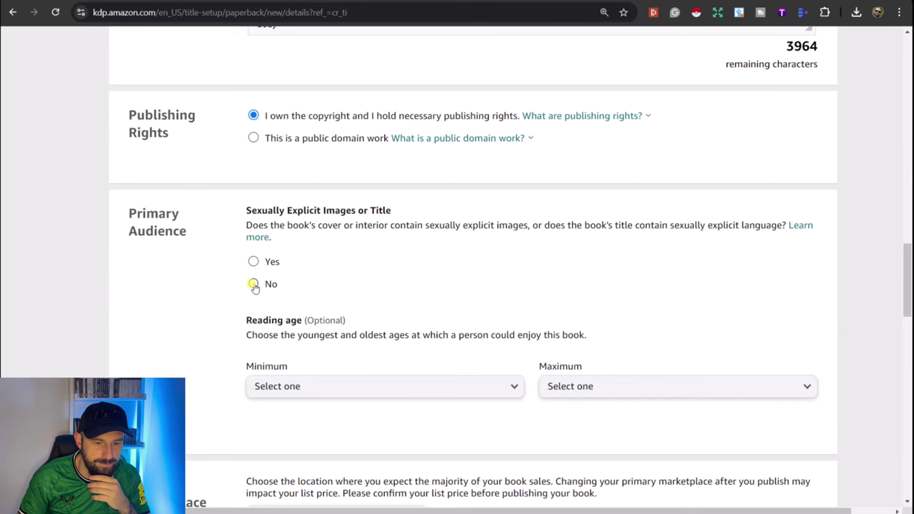
{"action": "left_click", "coordinate": [253, 285]}
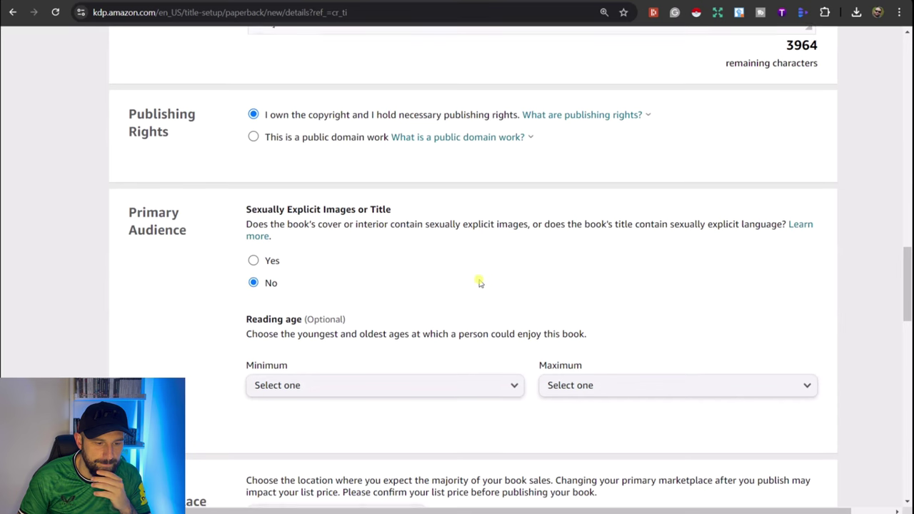
- Keep Amazon.com as the primary marketplace and classify the book as a low-content book
{"action": "scroll", "coordinate": [474, 282], "scroll_direction": "down", "scroll_amount": 5}
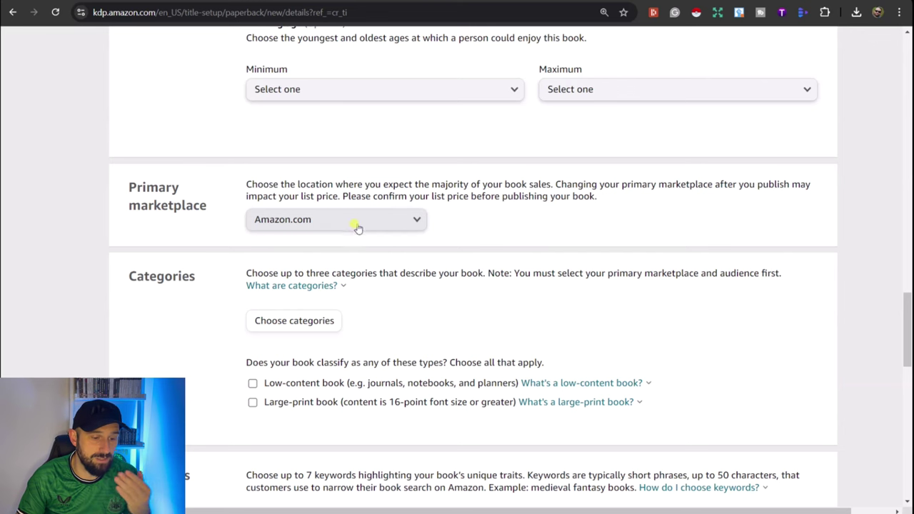
{"action": "scroll", "coordinate": [484, 257], "scroll_direction": "down", "scroll_amount": 1}
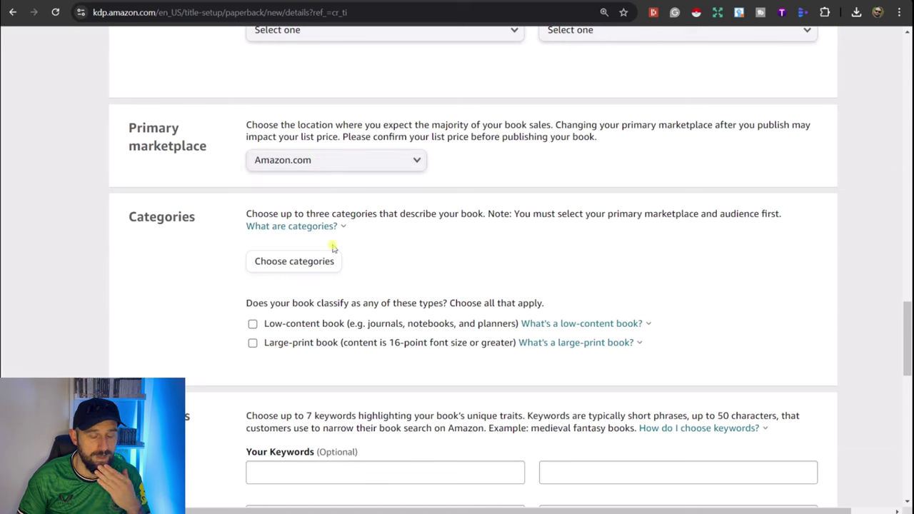
{"action": "left_click", "coordinate": [253, 324]}
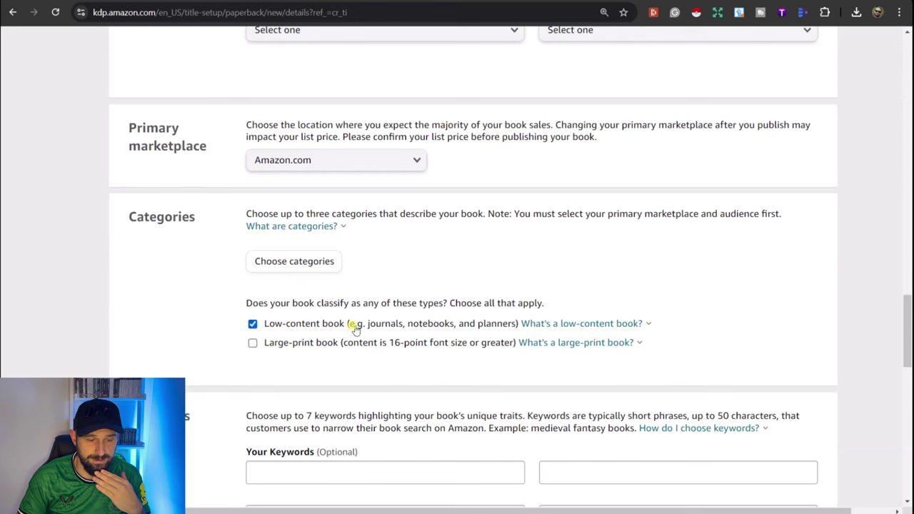
- Choose the first category placement: Education & Teaching › Schools & Teaching › Instruction Methods › Language Arts
{"action": "left_click", "coordinate": [294, 264]}
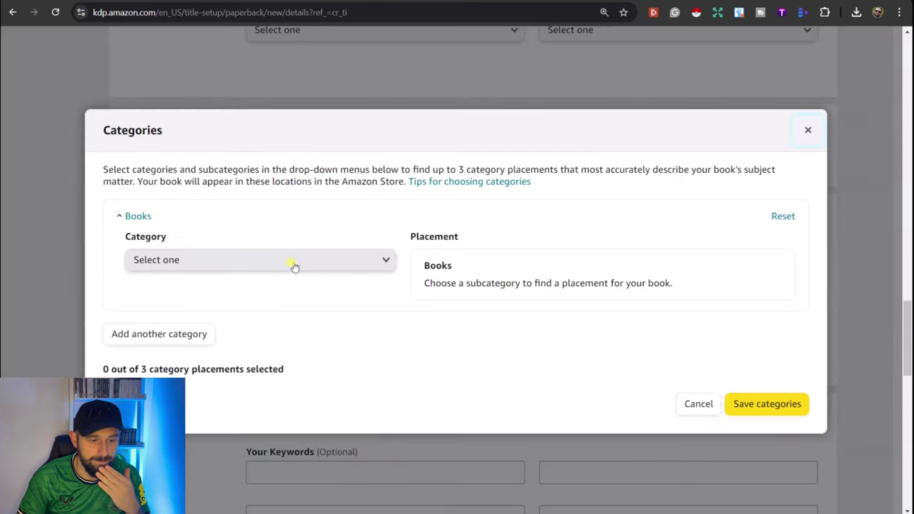
{"action": "left_click", "coordinate": [367, 266]}
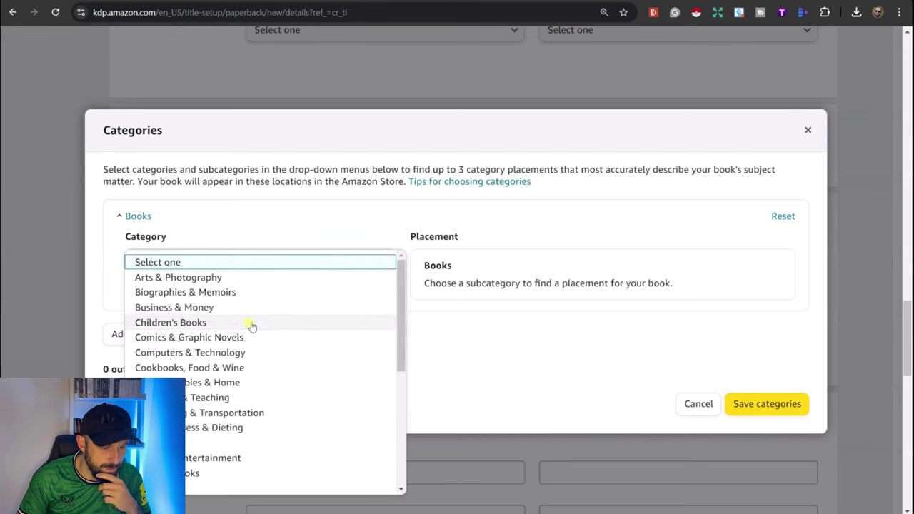
{"action": "left_click", "coordinate": [200, 397]}
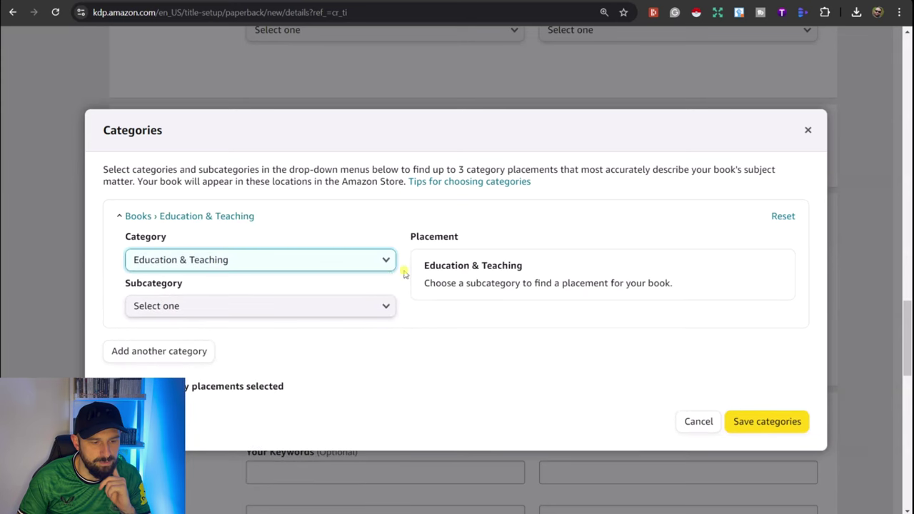
{"action": "left_click", "coordinate": [355, 314]}
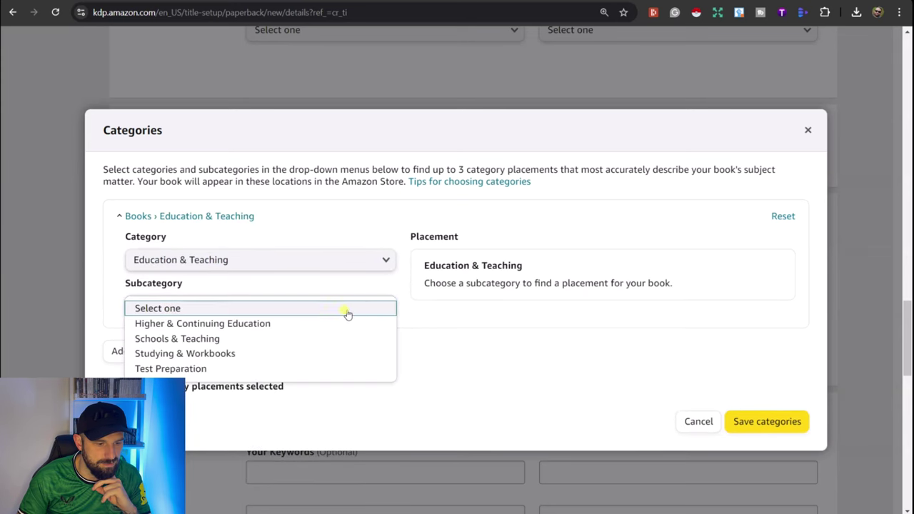
{"action": "left_click", "coordinate": [282, 341]}
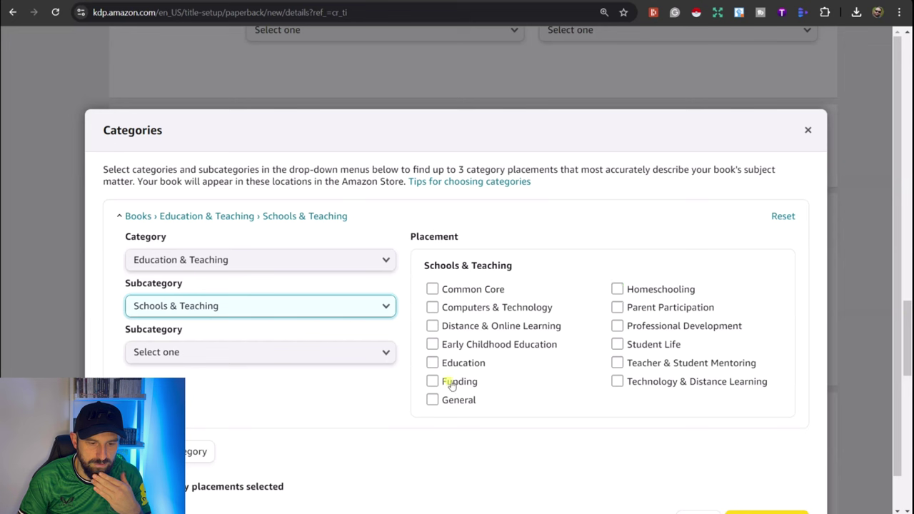
{"action": "left_click", "coordinate": [373, 354]}
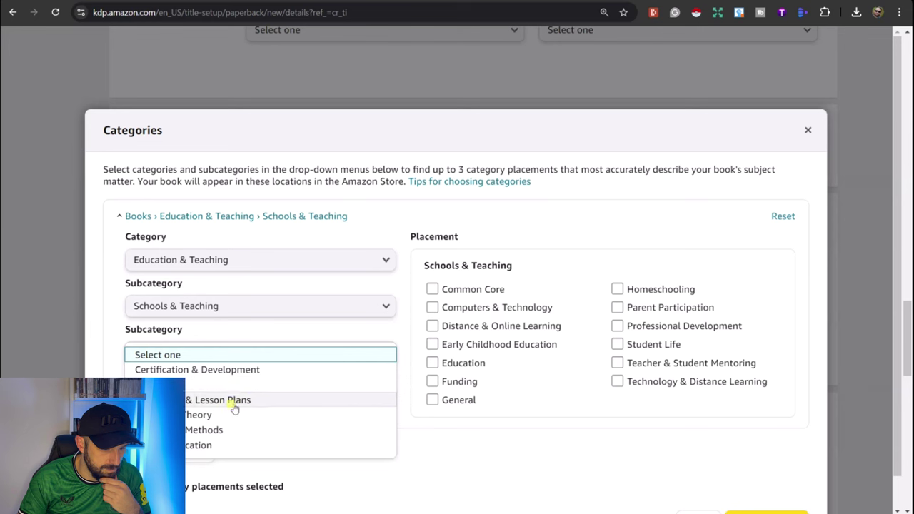
{"action": "left_click", "coordinate": [214, 432]}
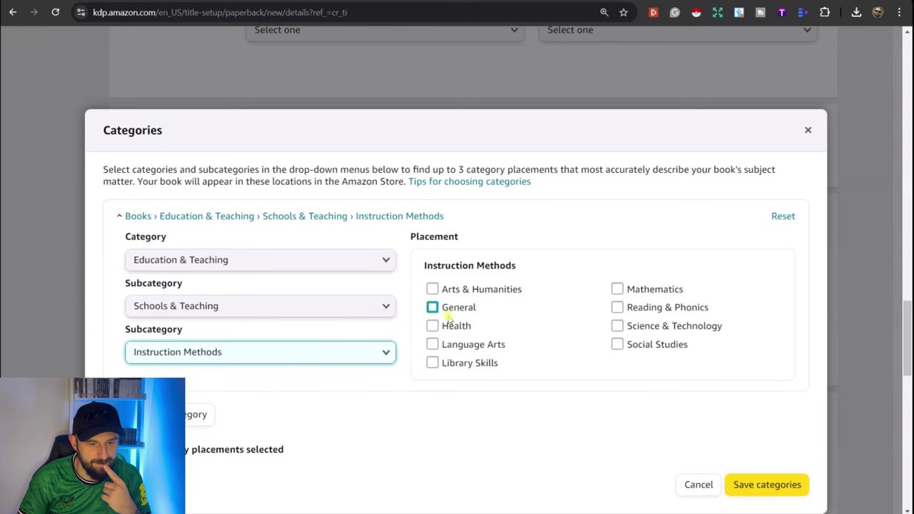
{"action": "left_click", "coordinate": [433, 345]}
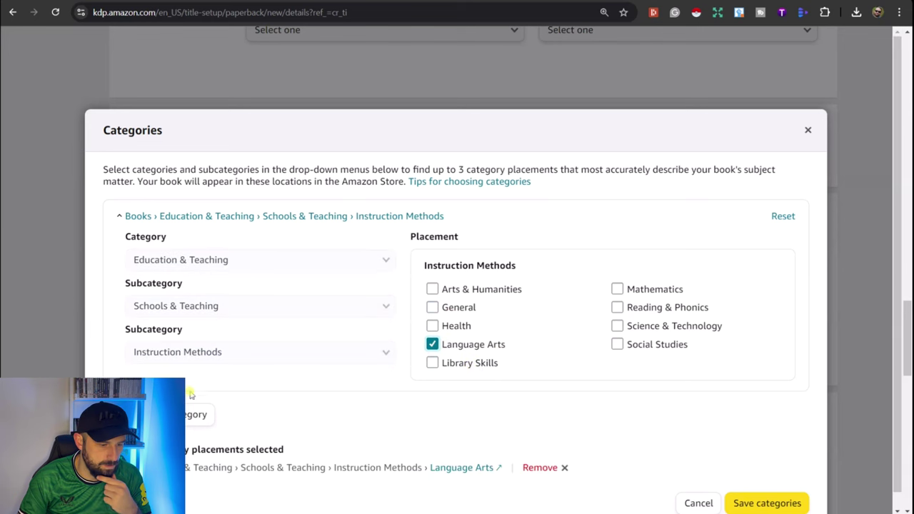
- Add a second category with the placement Business & Money › Education & Reference › Education
{"action": "left_click", "coordinate": [199, 414]}
{"action": "left_click", "coordinate": [381, 291]}
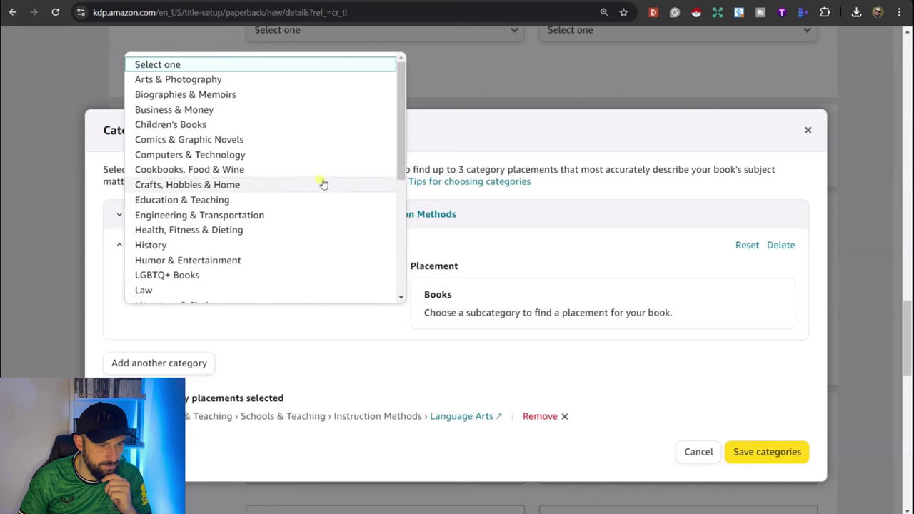
{"action": "left_click", "coordinate": [291, 111]}
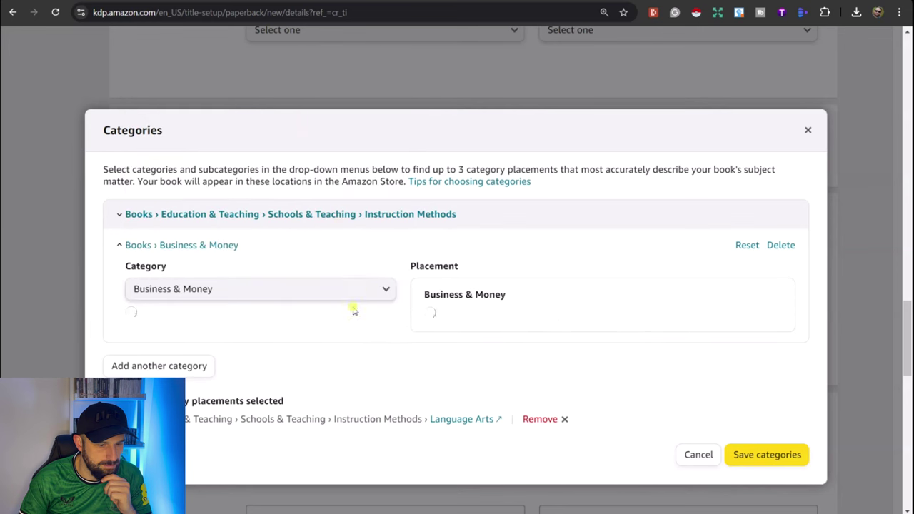
{"action": "left_click", "coordinate": [284, 338]}
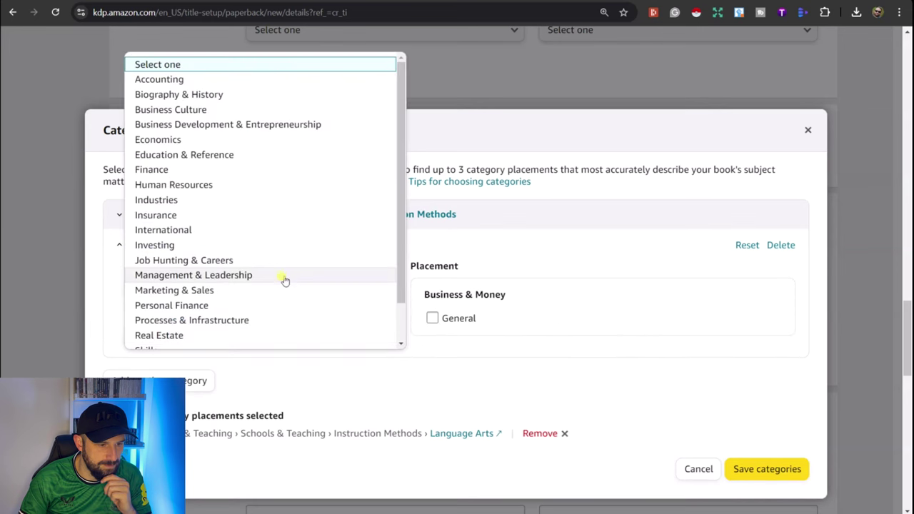
{"action": "left_click", "coordinate": [300, 161]}
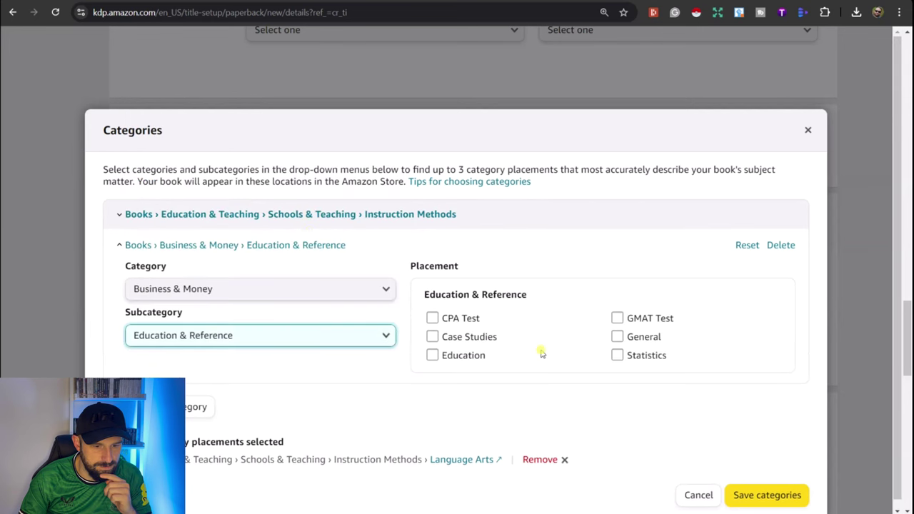
{"action": "left_click", "coordinate": [431, 356]}
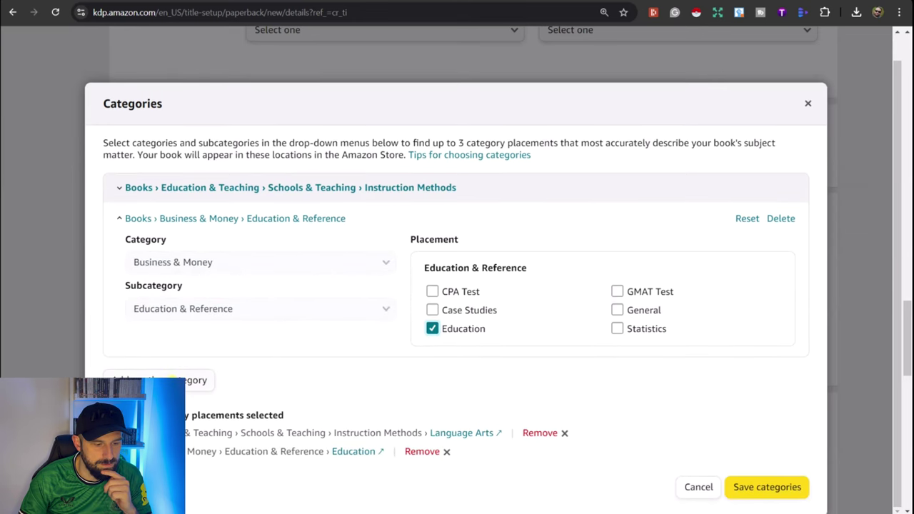
- Add a third category with the placement Reference › Words, Language & Grammar › Study & Teaching
{"action": "left_click", "coordinate": [171, 380]}
{"action": "left_click", "coordinate": [269, 307]}
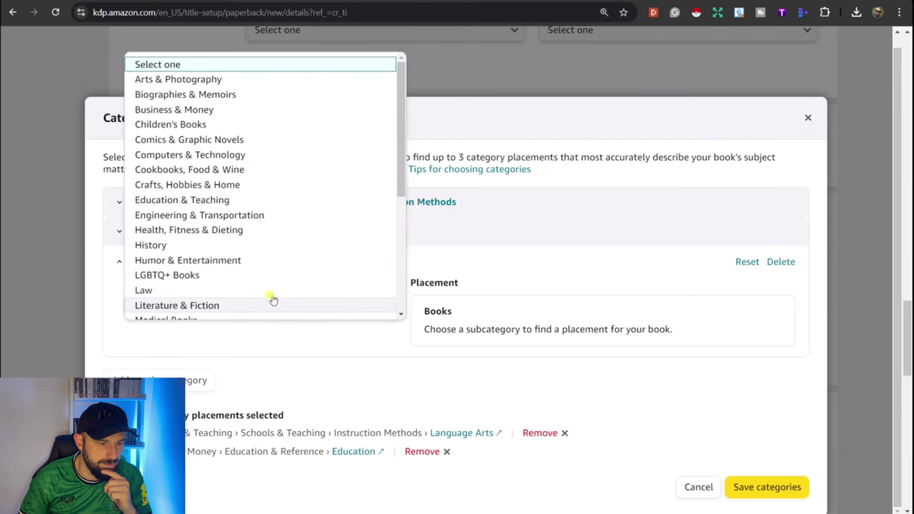
{"action": "scroll", "coordinate": [296, 247], "scroll_direction": "down", "scroll_amount": 3}
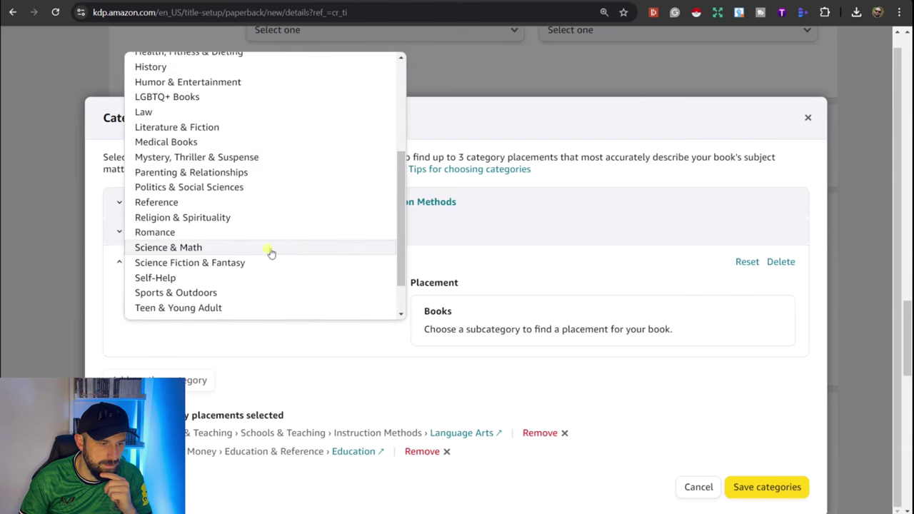
{"action": "left_click", "coordinate": [218, 206]}
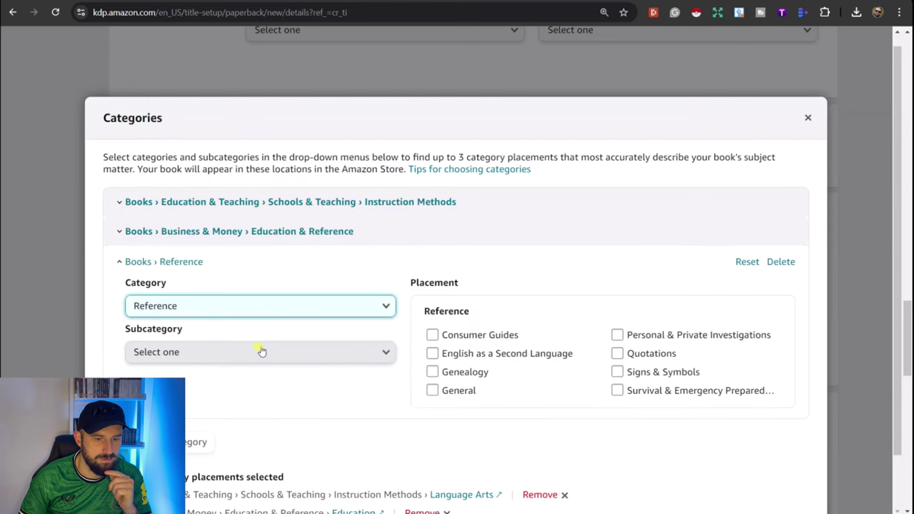
{"action": "left_click", "coordinate": [263, 352]}
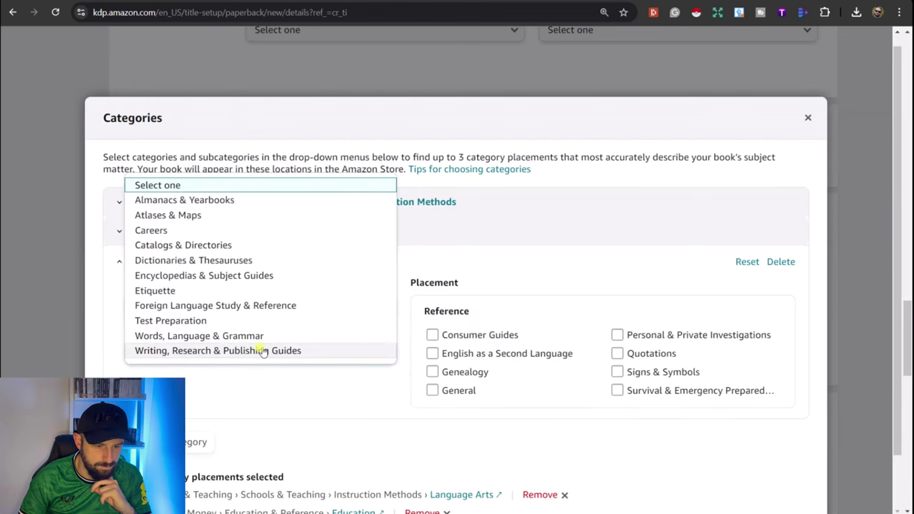
{"action": "left_click", "coordinate": [255, 337]}
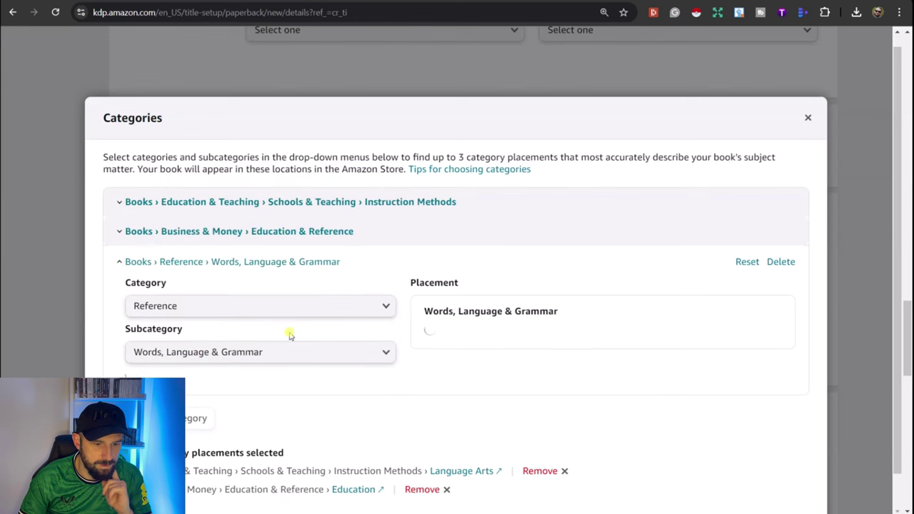
{"action": "scroll", "coordinate": [550, 357], "scroll_direction": "down", "scroll_amount": 1}
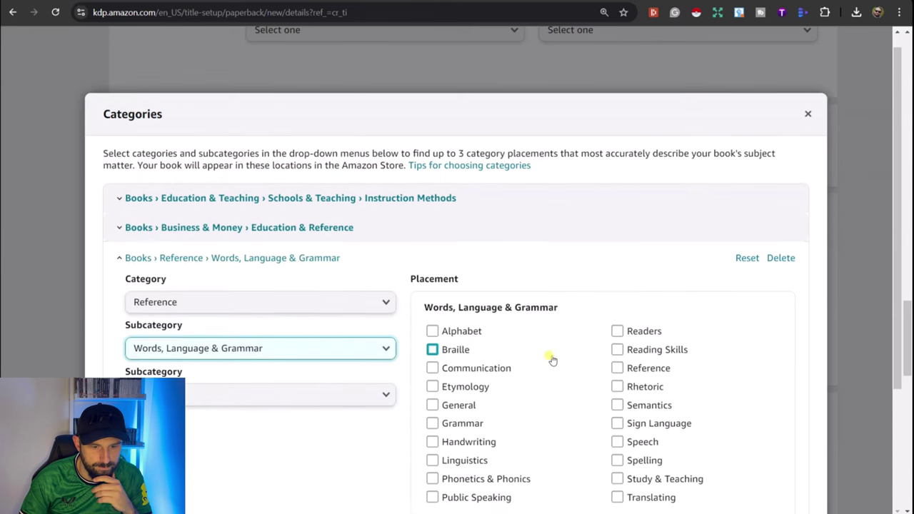
{"action": "left_click", "coordinate": [617, 423]}
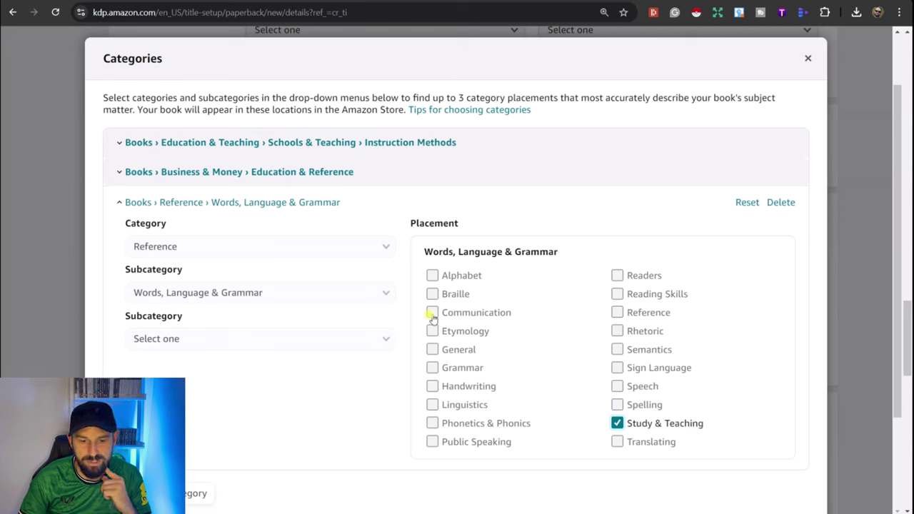
{"action": "scroll", "coordinate": [367, 371], "scroll_direction": "down", "scroll_amount": 2}
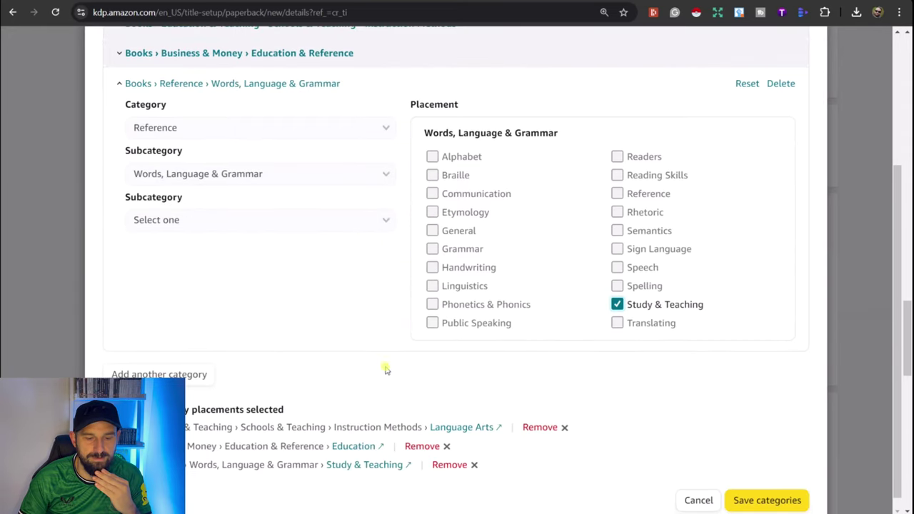
- Save the three chosen category placements for the book
{"action": "scroll", "coordinate": [674, 421], "scroll_direction": "down", "scroll_amount": 1}
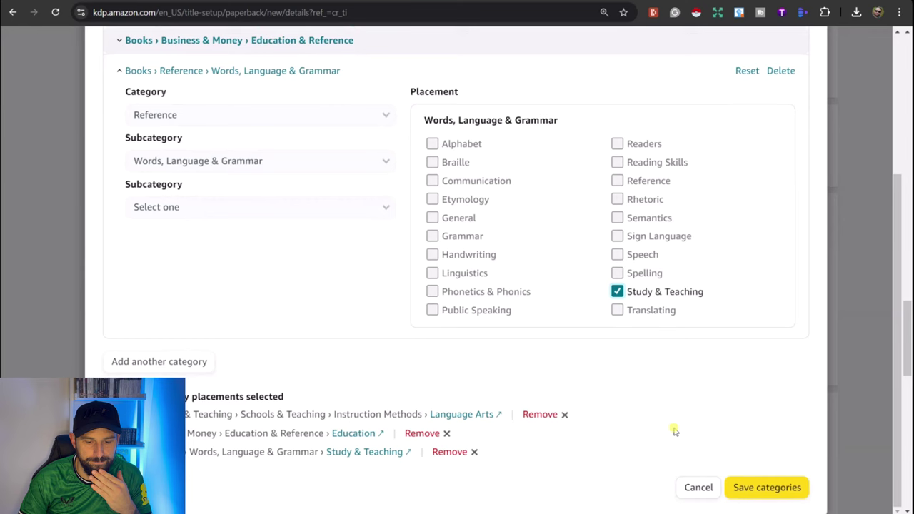
{"action": "left_click", "coordinate": [753, 488]}
- Fill the seven keywords with notebook, notebook for women kids men, floral, flowers, journal, planner and shopping list
{"action": "scroll", "coordinate": [500, 299], "scroll_direction": "down", "scroll_amount": 5}
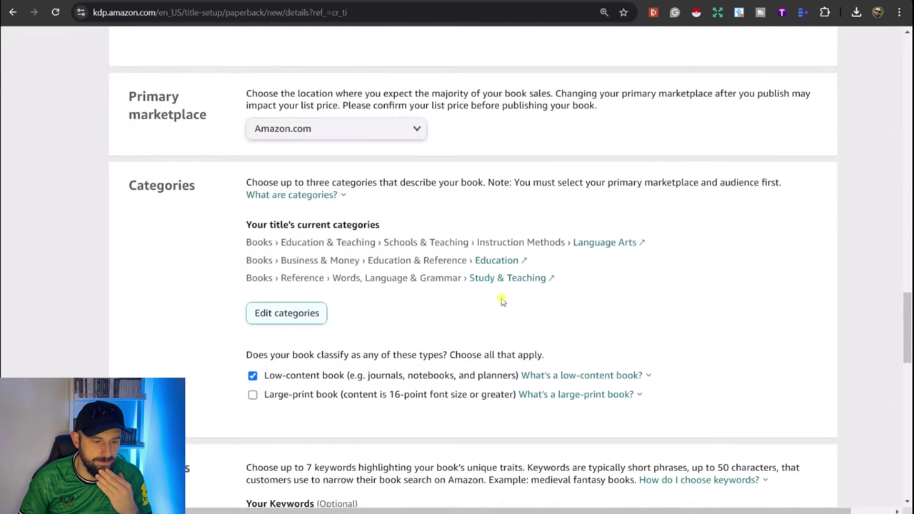
{"action": "left_click", "coordinate": [280, 198]}
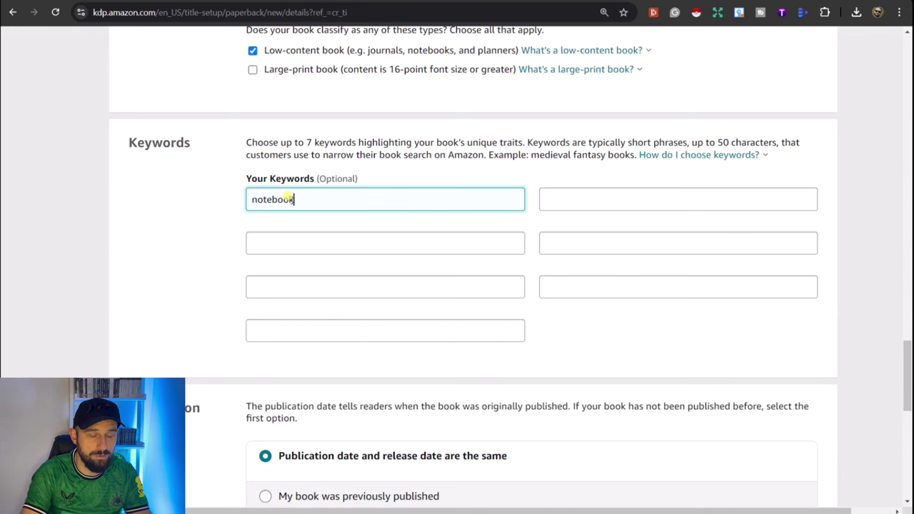
{"action": "left_click", "coordinate": [288, 243]}
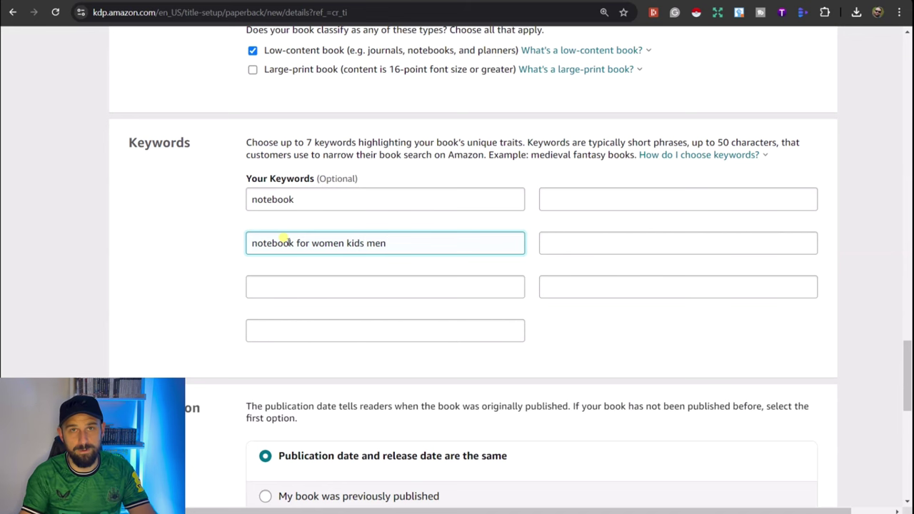
{"action": "left_click", "coordinate": [289, 280]}
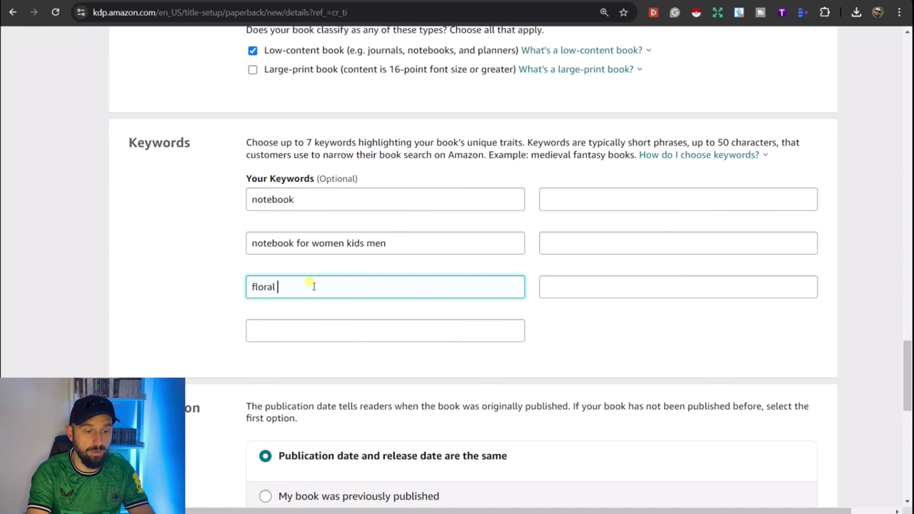
{"action": "left_click", "coordinate": [289, 330]}
{"action": "type", "text": "f"}
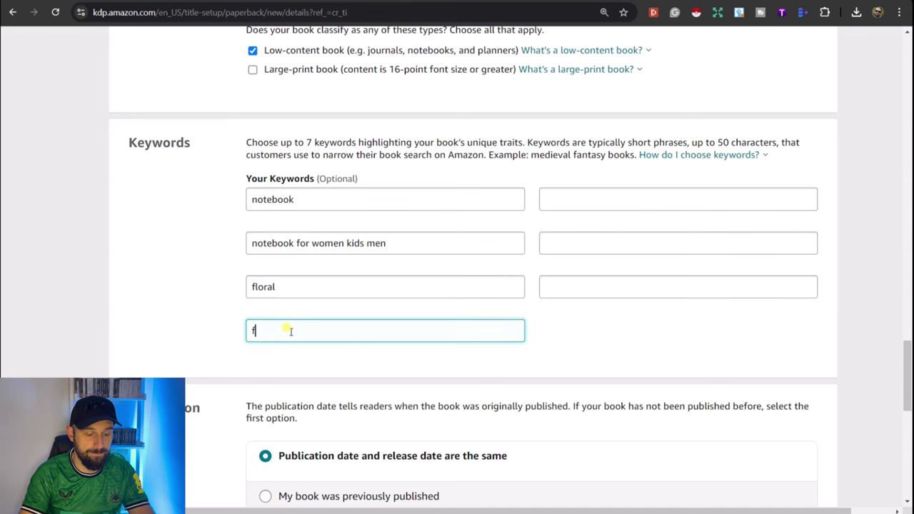
{"action": "type", "text": "lowers"}
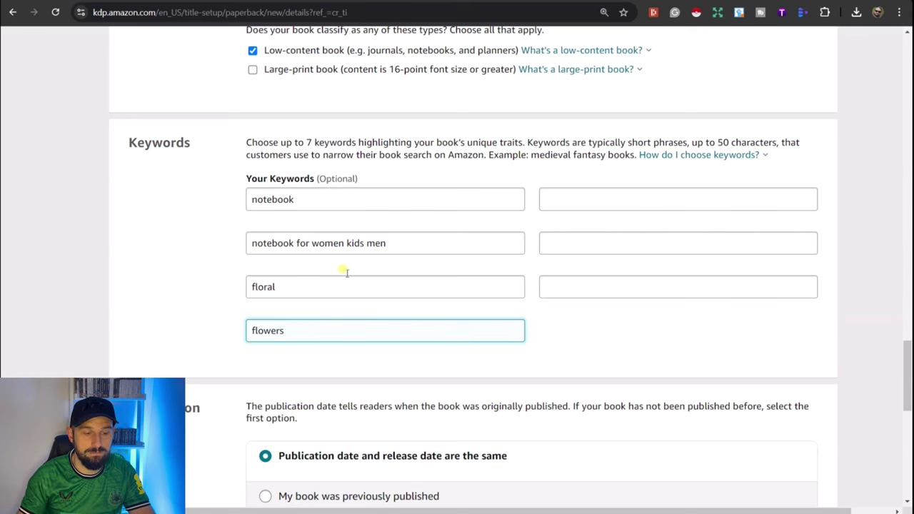
{"action": "left_click", "coordinate": [548, 197]}
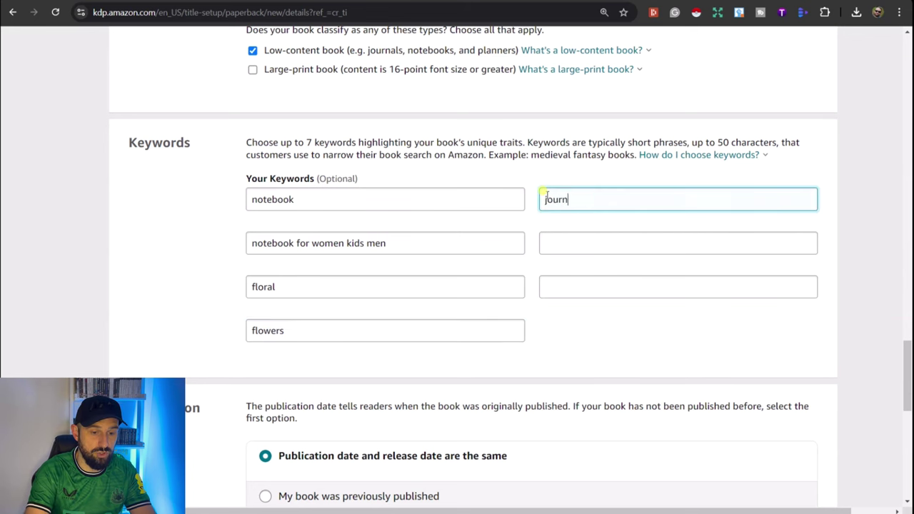
{"action": "left_click", "coordinate": [560, 244]}
{"action": "type", "text": "planner"}
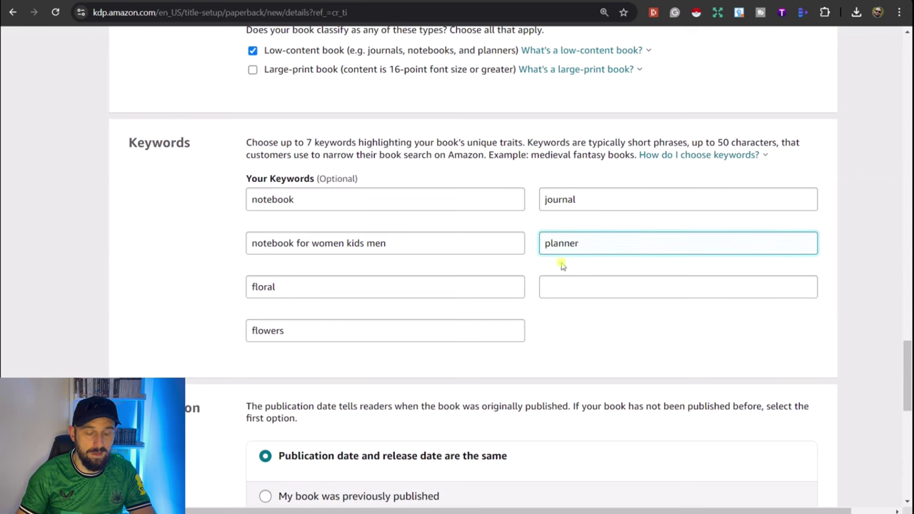
{"action": "left_click", "coordinate": [577, 285]}
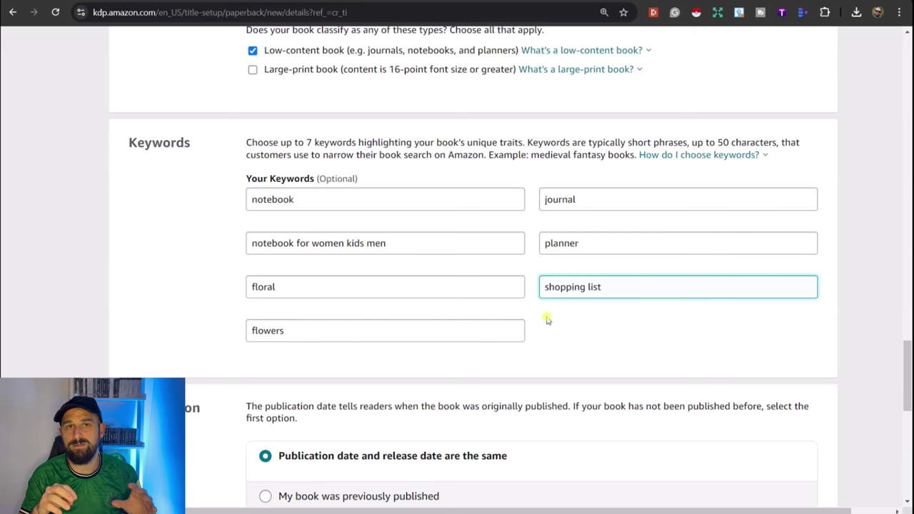
- Keep matching publication and release dates with immediate release, and save the paperback details to continue to the content stage
{"action": "scroll", "coordinate": [550, 312], "scroll_direction": "down", "scroll_amount": 4}
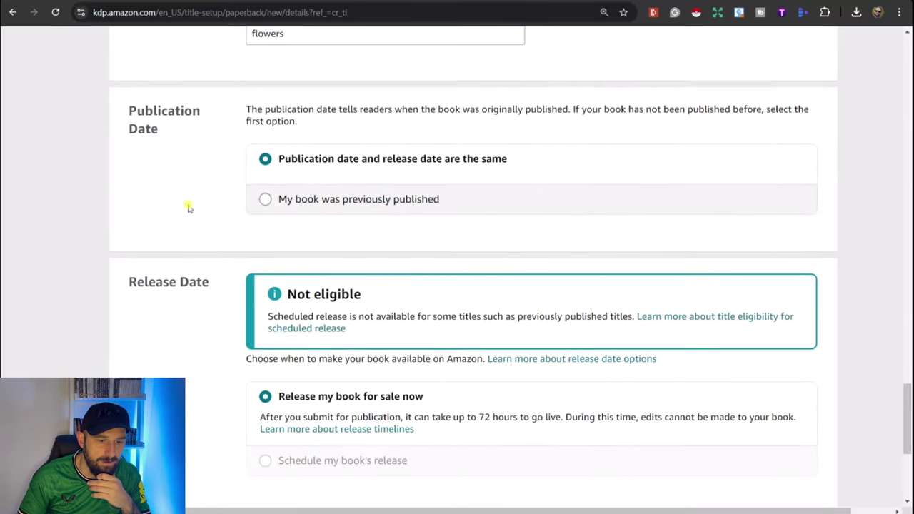
{"action": "scroll", "coordinate": [190, 206], "scroll_direction": "down", "scroll_amount": 2}
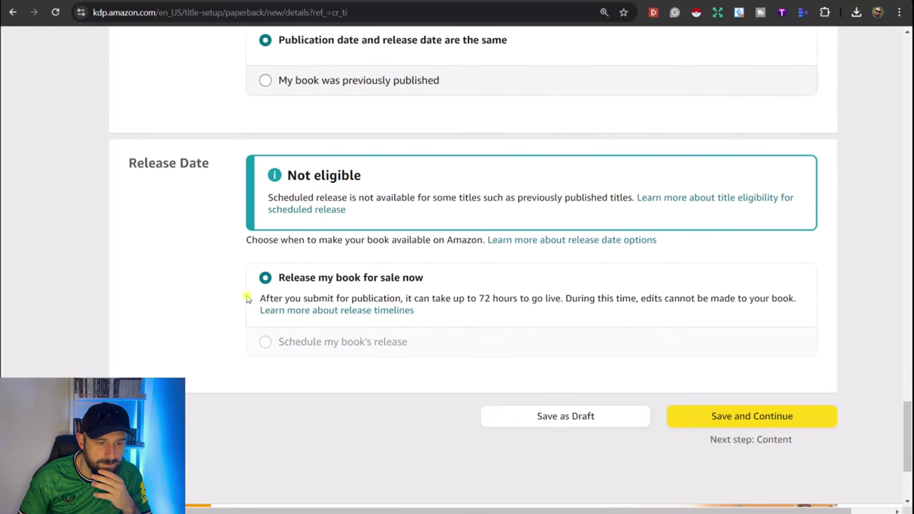
{"action": "left_click", "coordinate": [768, 421]}
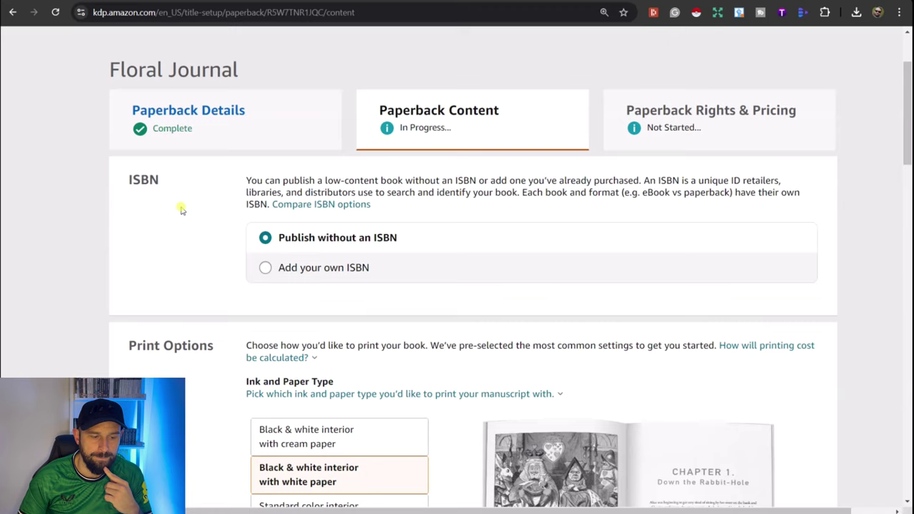
- Set the bleed to Bleed (PDF only), keeping no ISBN, black & white interior with white paper, 6 x 9 in trim and matte finish
{"action": "scroll", "coordinate": [181, 209], "scroll_direction": "down", "scroll_amount": 3}
{"action": "scroll", "coordinate": [192, 221], "scroll_direction": "down", "scroll_amount": 2}
{"action": "scroll", "coordinate": [202, 234], "scroll_direction": "up", "scroll_amount": 2}
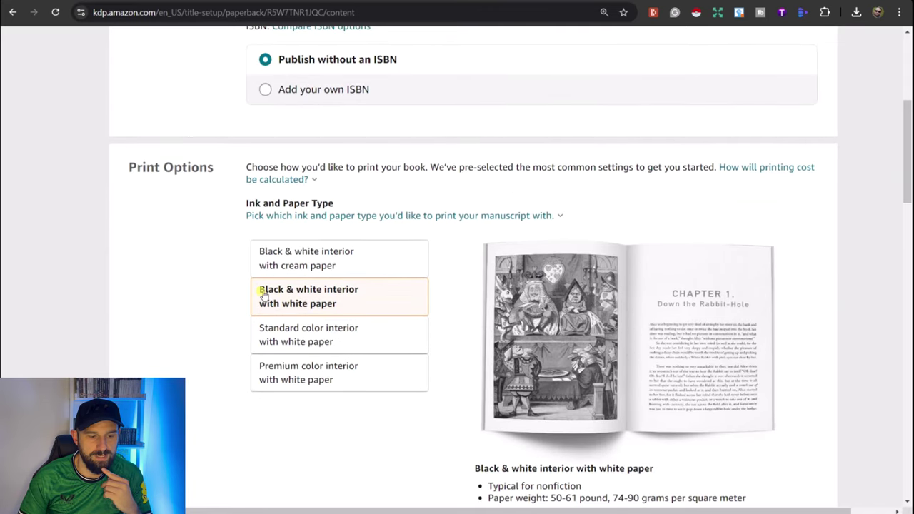
{"action": "scroll", "coordinate": [224, 307], "scroll_direction": "down", "scroll_amount": 2}
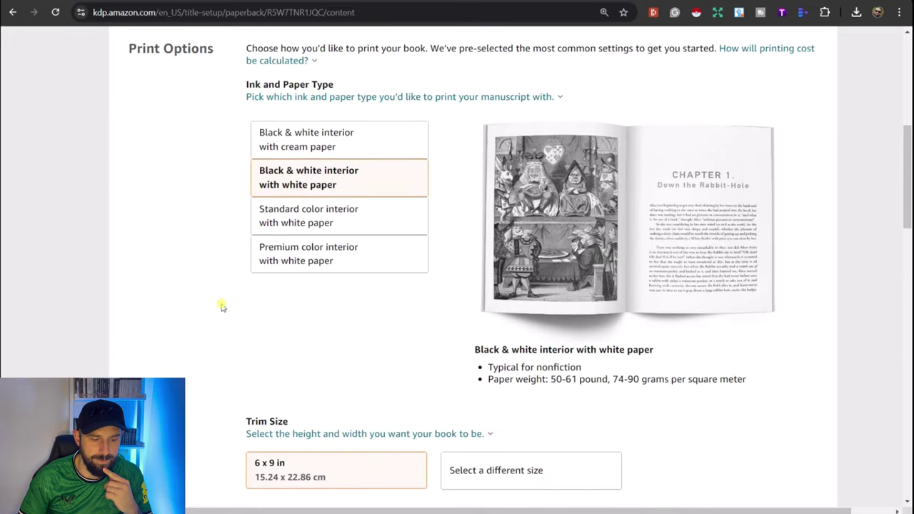
{"action": "scroll", "coordinate": [221, 306], "scroll_direction": "down", "scroll_amount": 2}
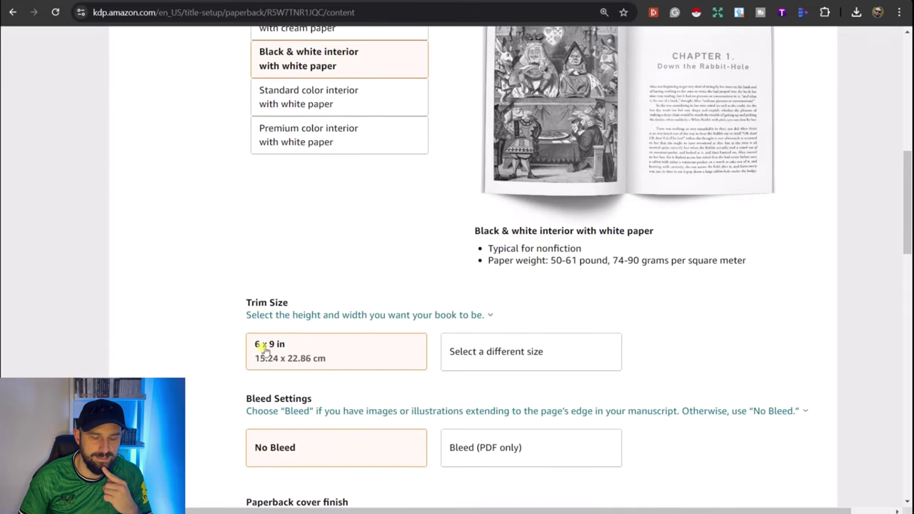
{"action": "scroll", "coordinate": [198, 344], "scroll_direction": "down", "scroll_amount": 2}
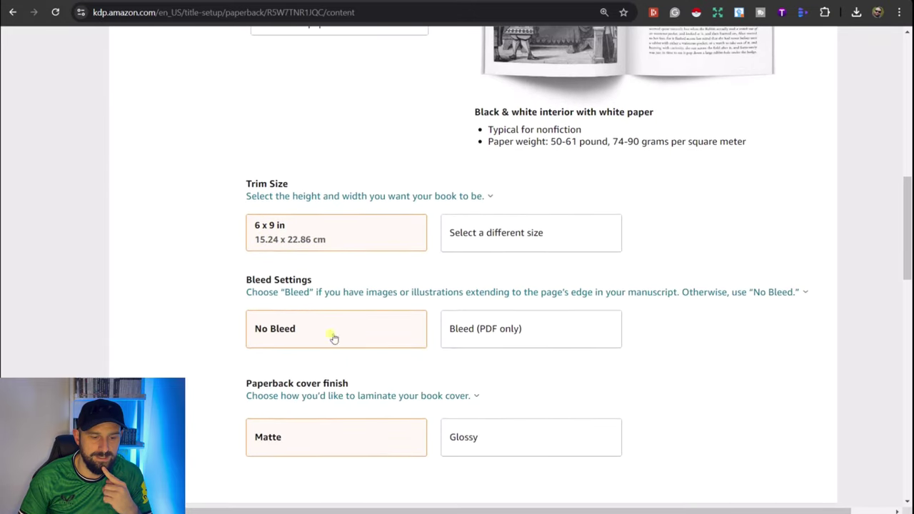
{"action": "left_click", "coordinate": [519, 330]}
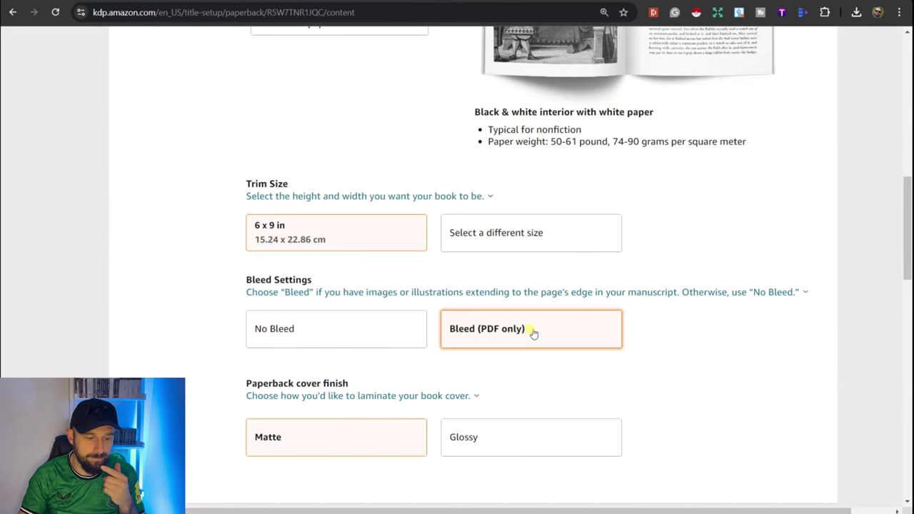
{"action": "scroll", "coordinate": [571, 333], "scroll_direction": "down", "scroll_amount": 2}
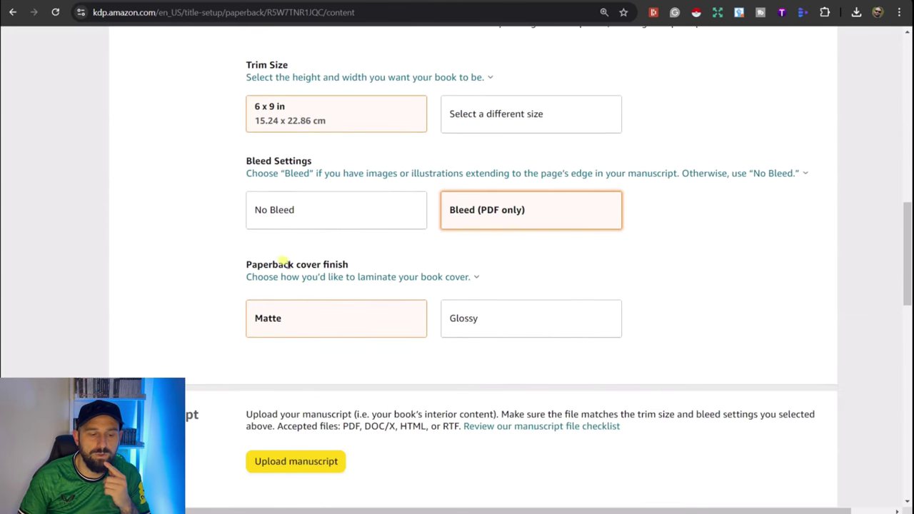
{"action": "left_click", "coordinate": [332, 277]}
{"action": "left_click", "coordinate": [161, 327]}
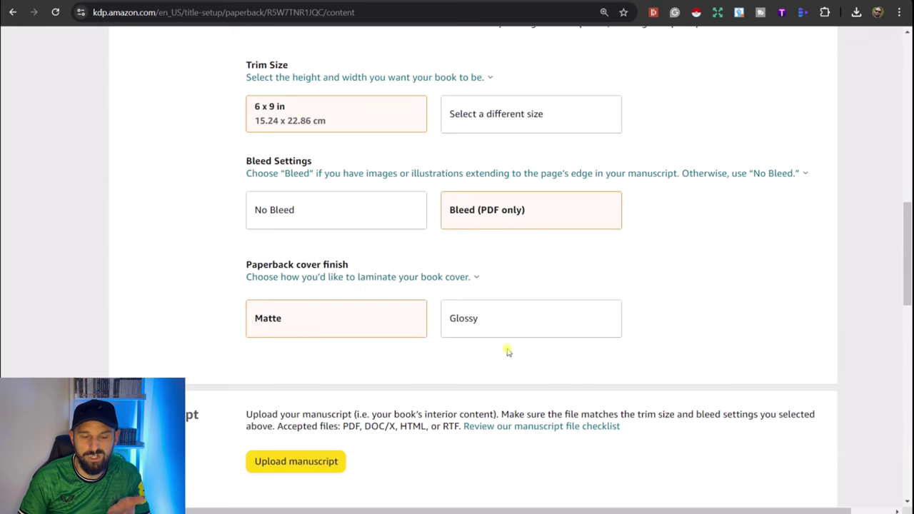
- Upload Journal Interior.pdf as the manuscript and the print-ready cover PDF as the book cover, leaving the barcode option unchecked
{"action": "scroll", "coordinate": [126, 302], "scroll_direction": "down", "scroll_amount": 3}
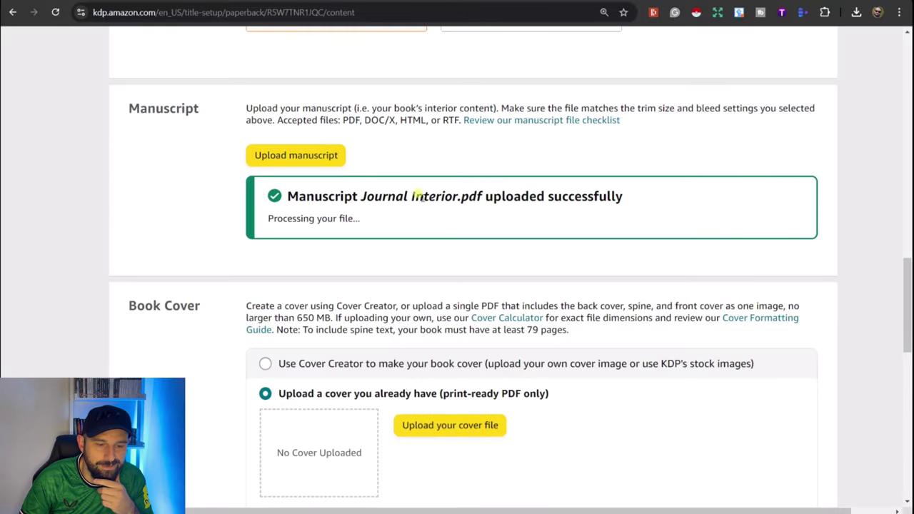
{"action": "scroll", "coordinate": [260, 178], "scroll_direction": "down", "scroll_amount": 2}
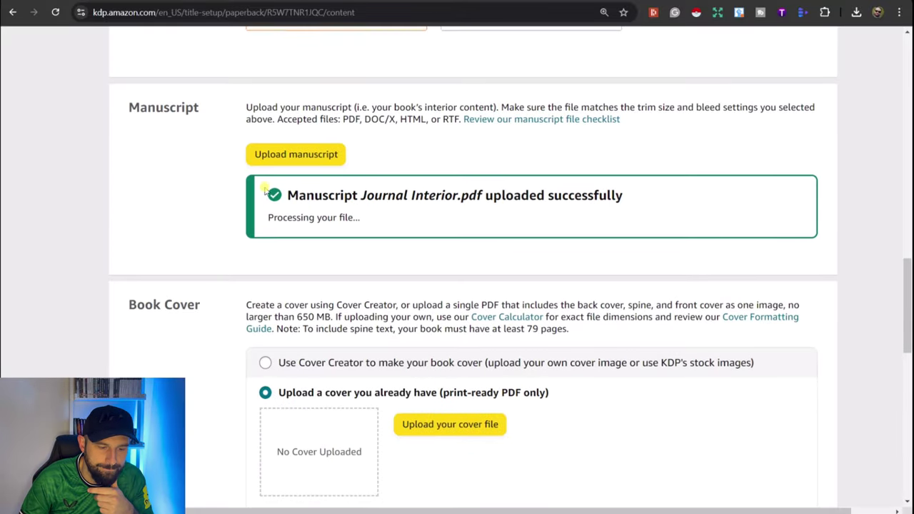
{"action": "scroll", "coordinate": [261, 185], "scroll_direction": "down", "scroll_amount": 1}
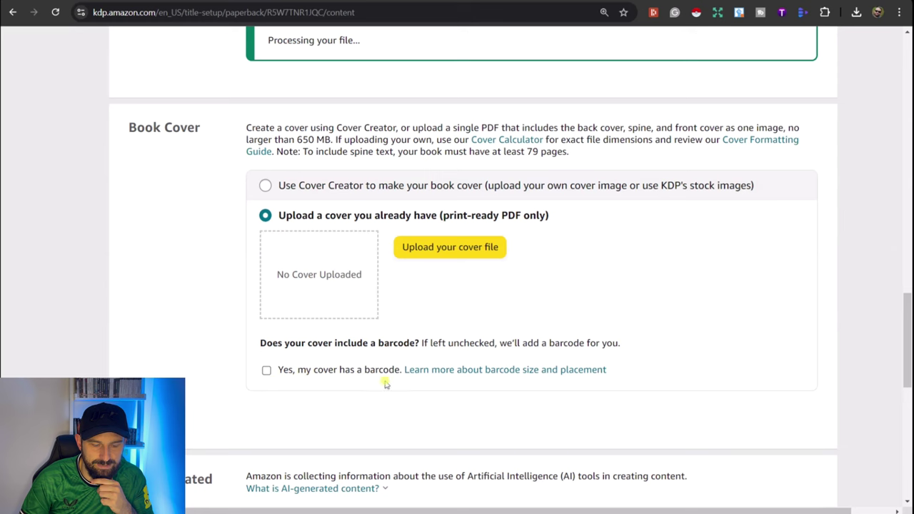
{"action": "left_click", "coordinate": [461, 250]}
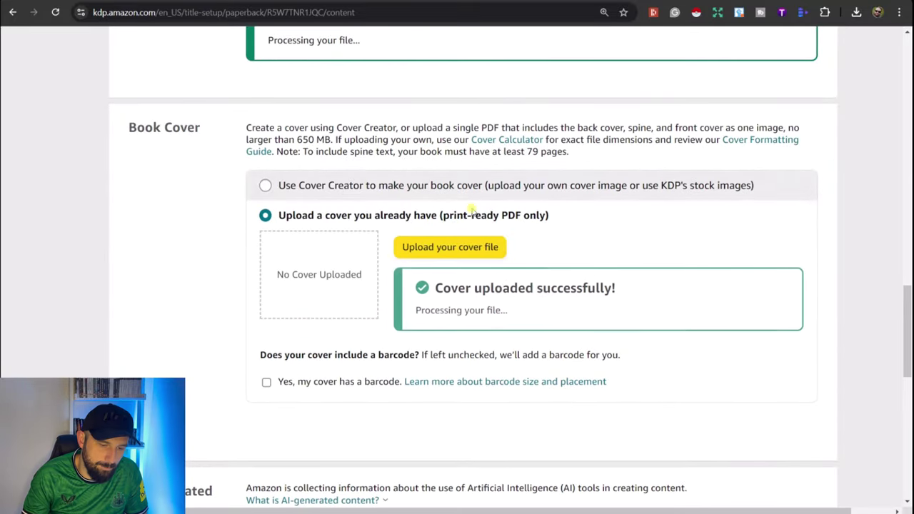
{"action": "scroll", "coordinate": [448, 282], "scroll_direction": "down", "scroll_amount": 1}
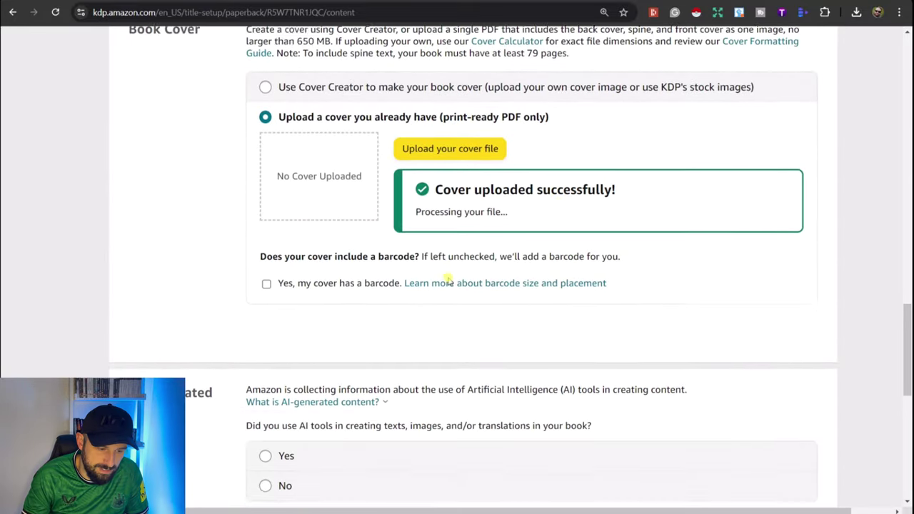
- Declare that no AI tools were used in creating the book and launch the print previewer
{"action": "scroll", "coordinate": [447, 282], "scroll_direction": "down", "scroll_amount": 3}
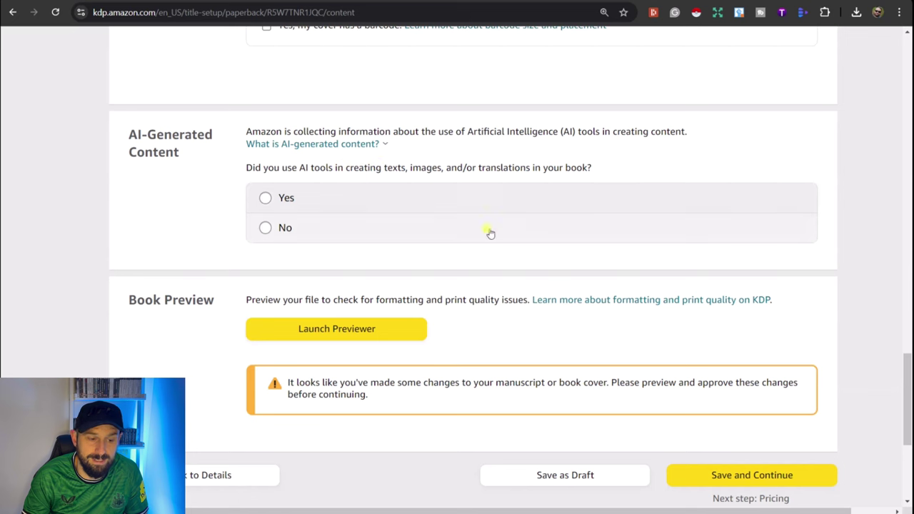
{"action": "left_click", "coordinate": [266, 228]}
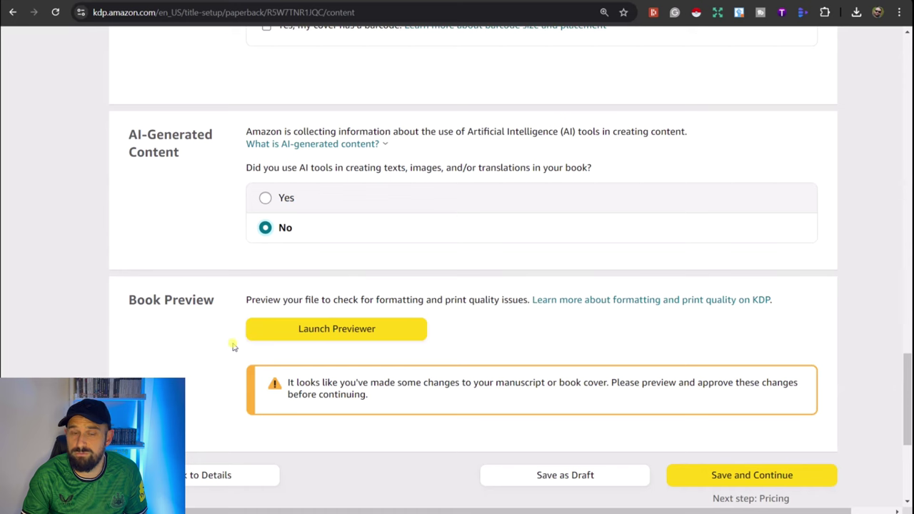
{"action": "left_click", "coordinate": [350, 335]}
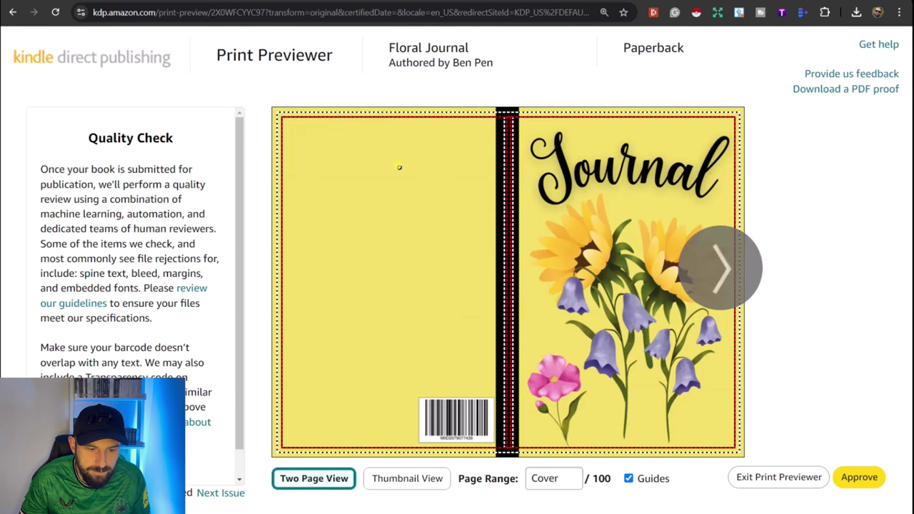
- Page through the book preview from the cover to pages 20-21, checking the lined interior against the margin guides
{"action": "left_click", "coordinate": [721, 268]}
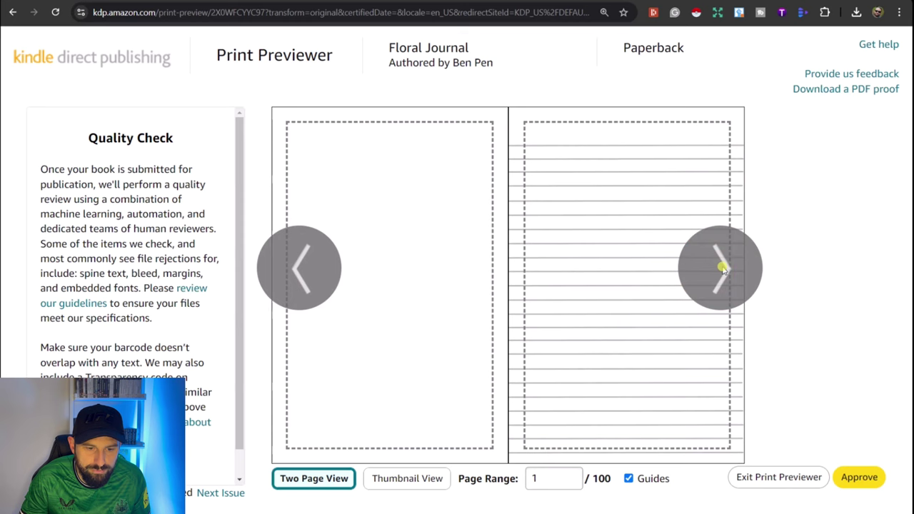
{"action": "left_click", "coordinate": [721, 268]}
{"action": "left_click", "coordinate": [722, 268]}
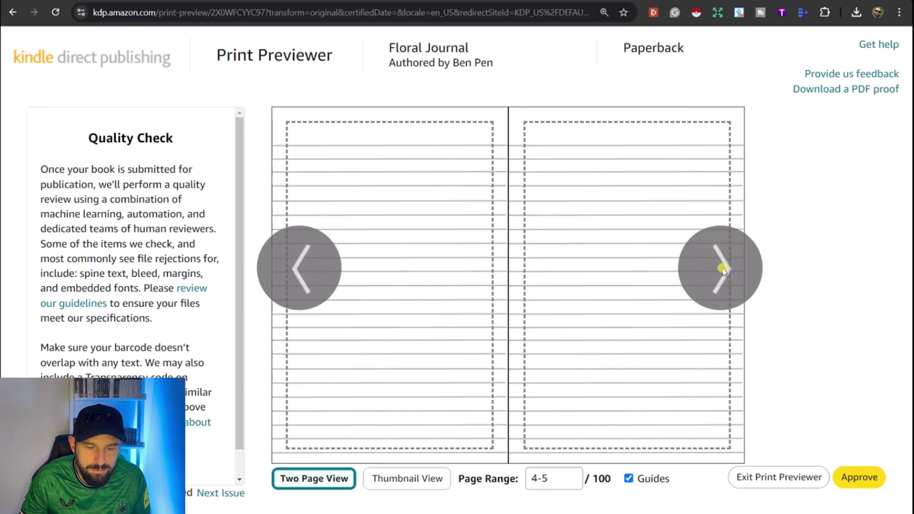
{"action": "left_click", "coordinate": [721, 269]}
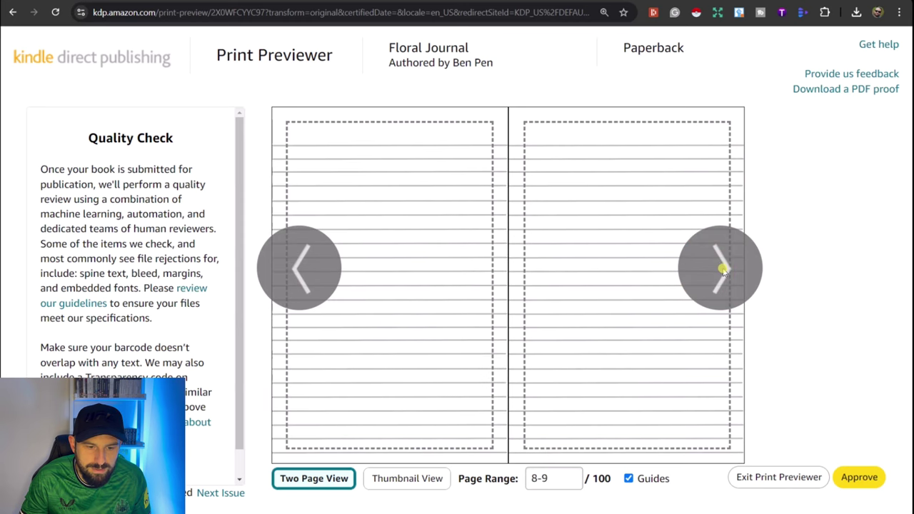
{"action": "left_click", "coordinate": [721, 269]}
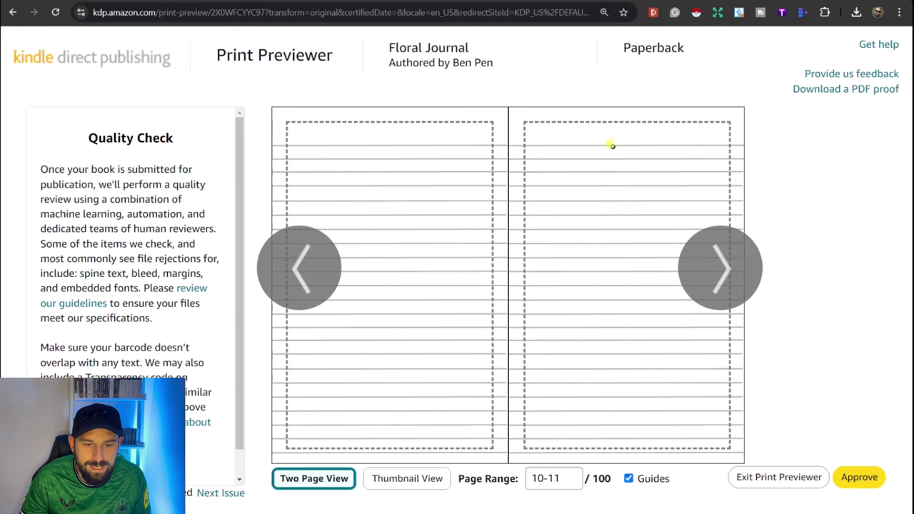
{"action": "left_click", "coordinate": [723, 267]}
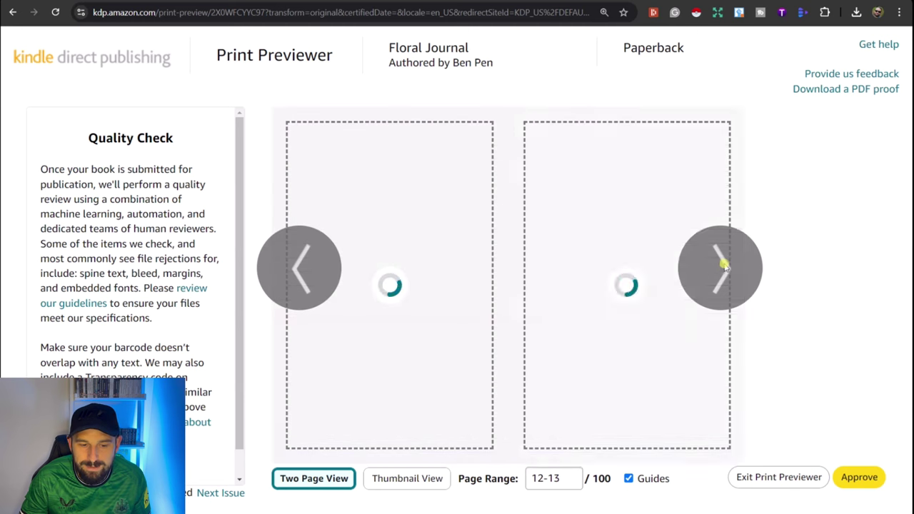
{"action": "left_click", "coordinate": [724, 265]}
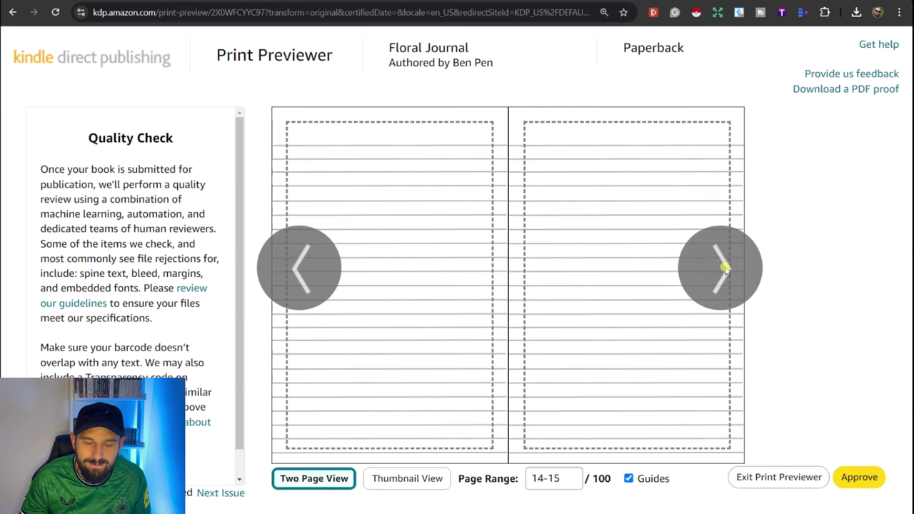
{"action": "left_click", "coordinate": [724, 269]}
{"action": "left_click", "coordinate": [725, 268]}
{"action": "left_click", "coordinate": [723, 267]}
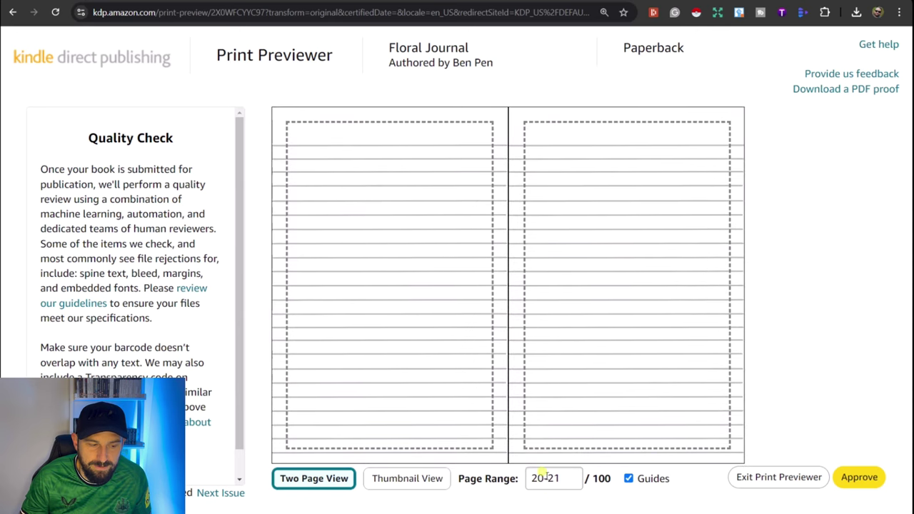
- Approve the print preview, review the printing cost summary, and save the paperback content to continue to rights and pricing
{"action": "left_click", "coordinate": [859, 482]}
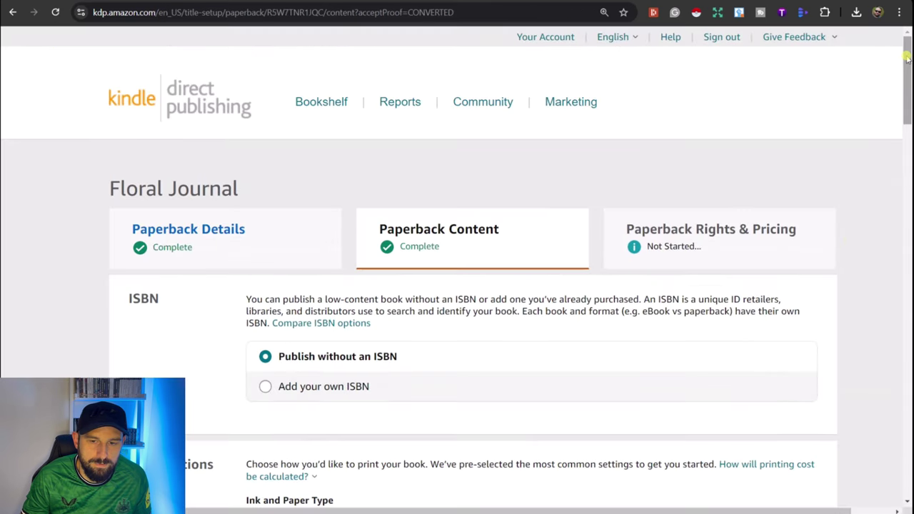
{"action": "left_click_drag", "start_coordinate": [907, 60], "coordinate": [902, 405]}
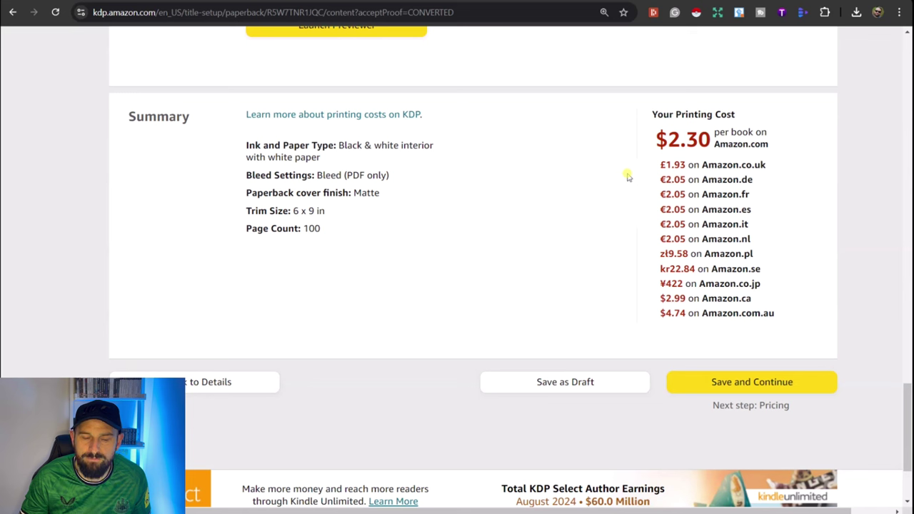
{"action": "left_click", "coordinate": [754, 384]}
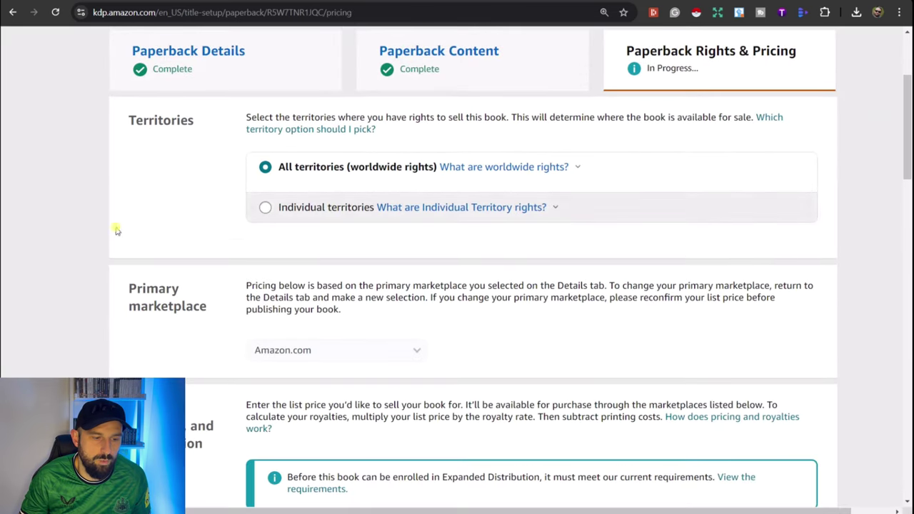
- Keep worldwide rights, set the Amazon.com list price to 6.99 USD as the base for all marketplaces, and check its royalty
{"action": "scroll", "coordinate": [210, 202], "scroll_direction": "down", "scroll_amount": 2}
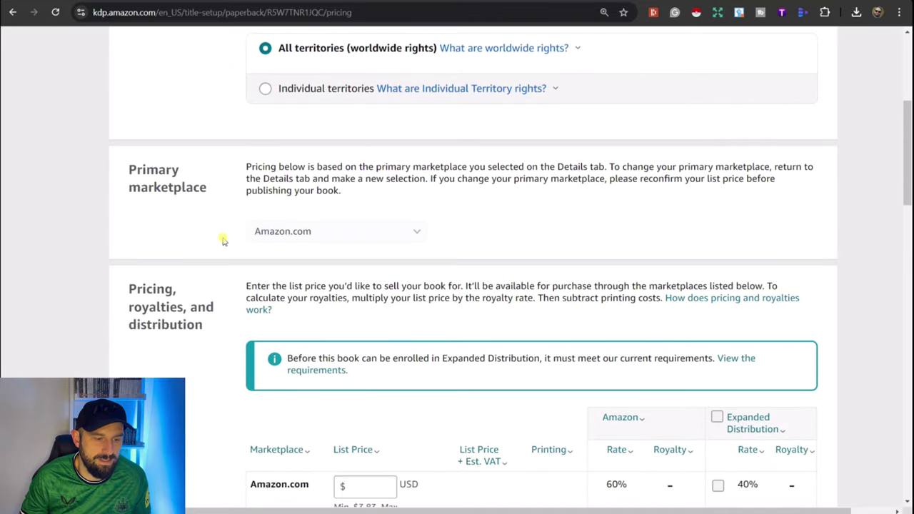
{"action": "scroll", "coordinate": [221, 239], "scroll_direction": "down", "scroll_amount": 4}
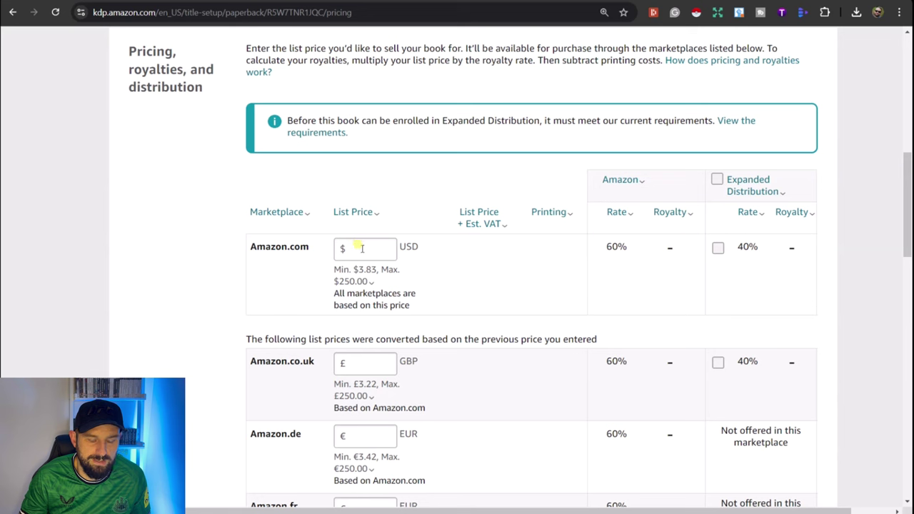
{"action": "left_click", "coordinate": [372, 269]}
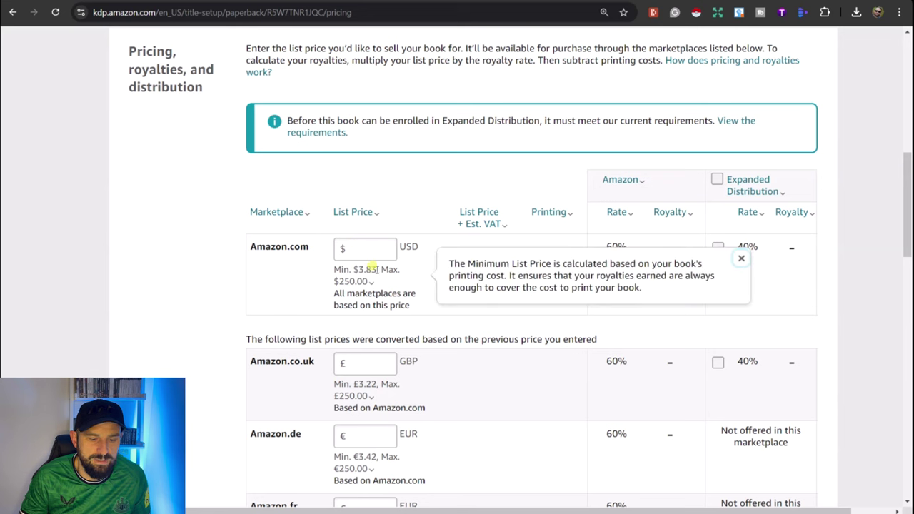
{"action": "left_click", "coordinate": [363, 248]}
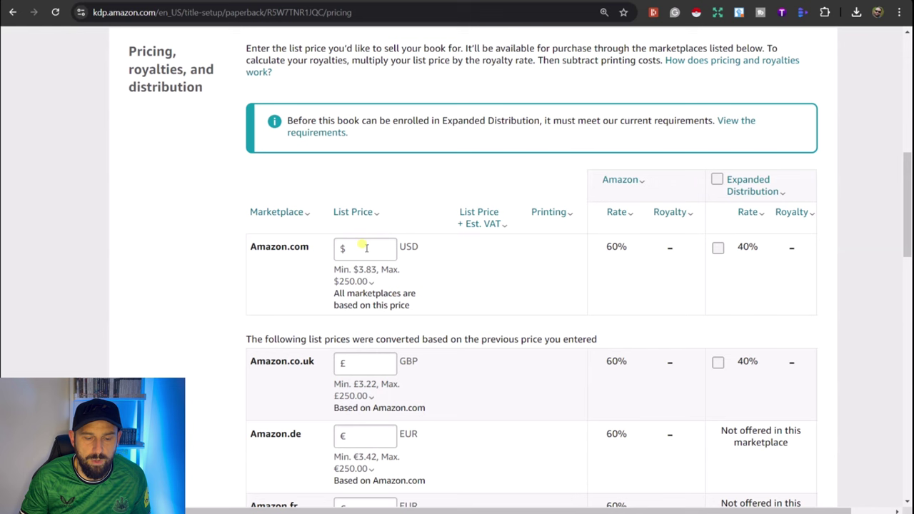
{"action": "left_click", "coordinate": [366, 247]}
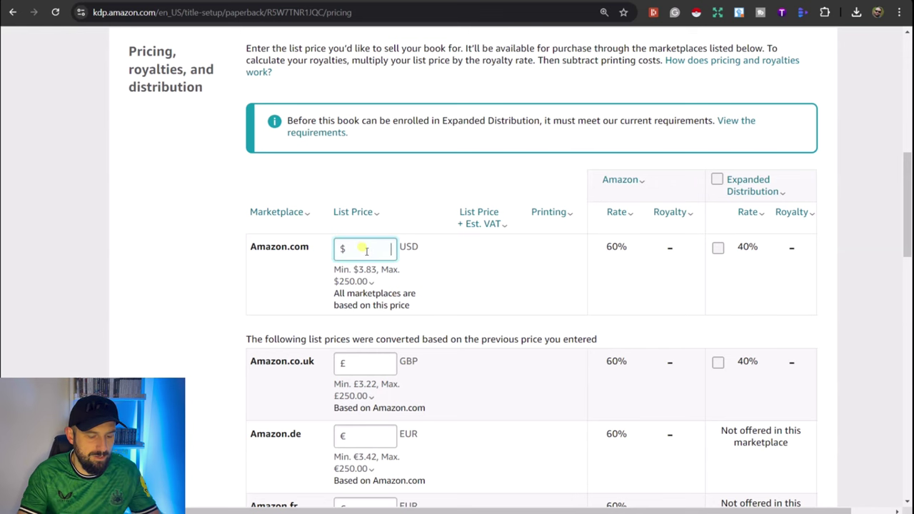
{"action": "type", "text": "6.99"}
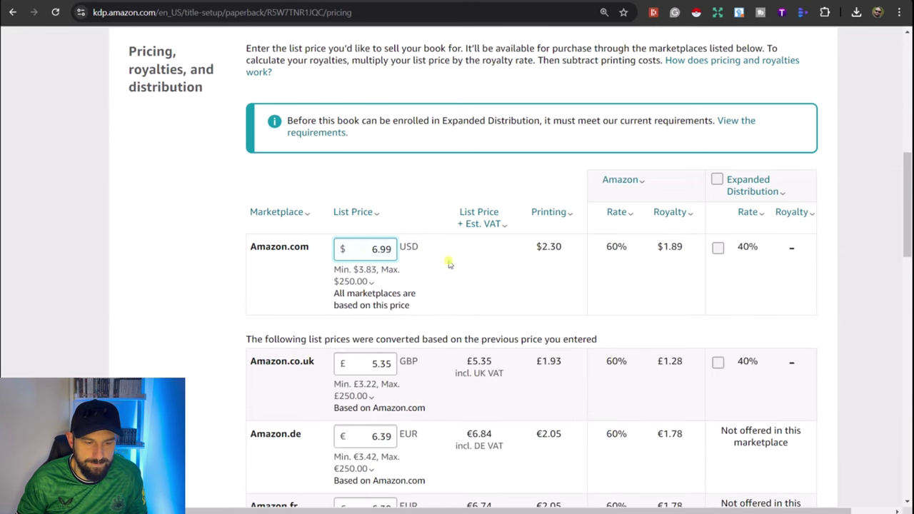
{"action": "left_click", "coordinate": [391, 248]}
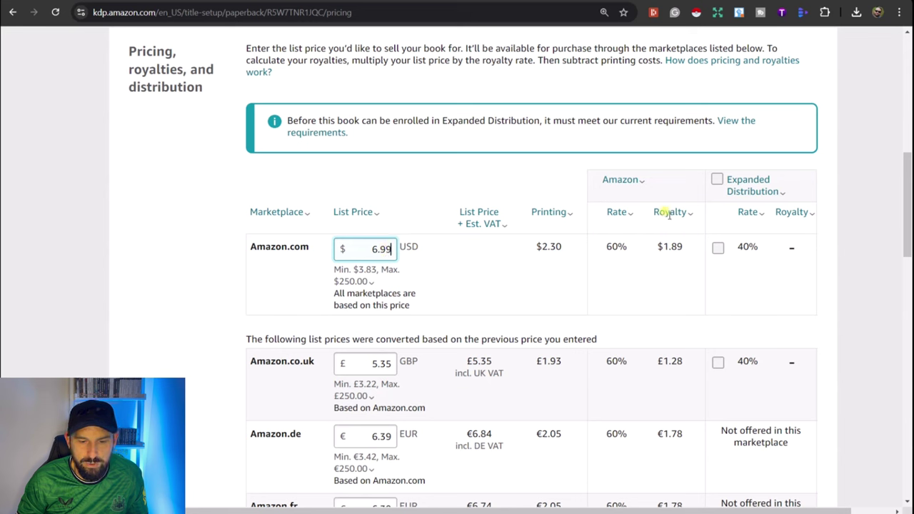
{"action": "left_click", "coordinate": [685, 250]}
{"action": "left_click", "coordinate": [682, 248]}
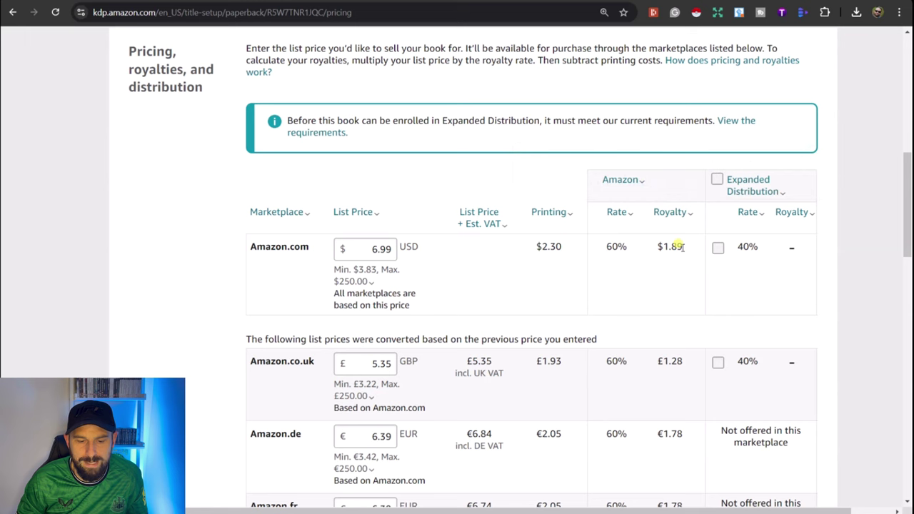